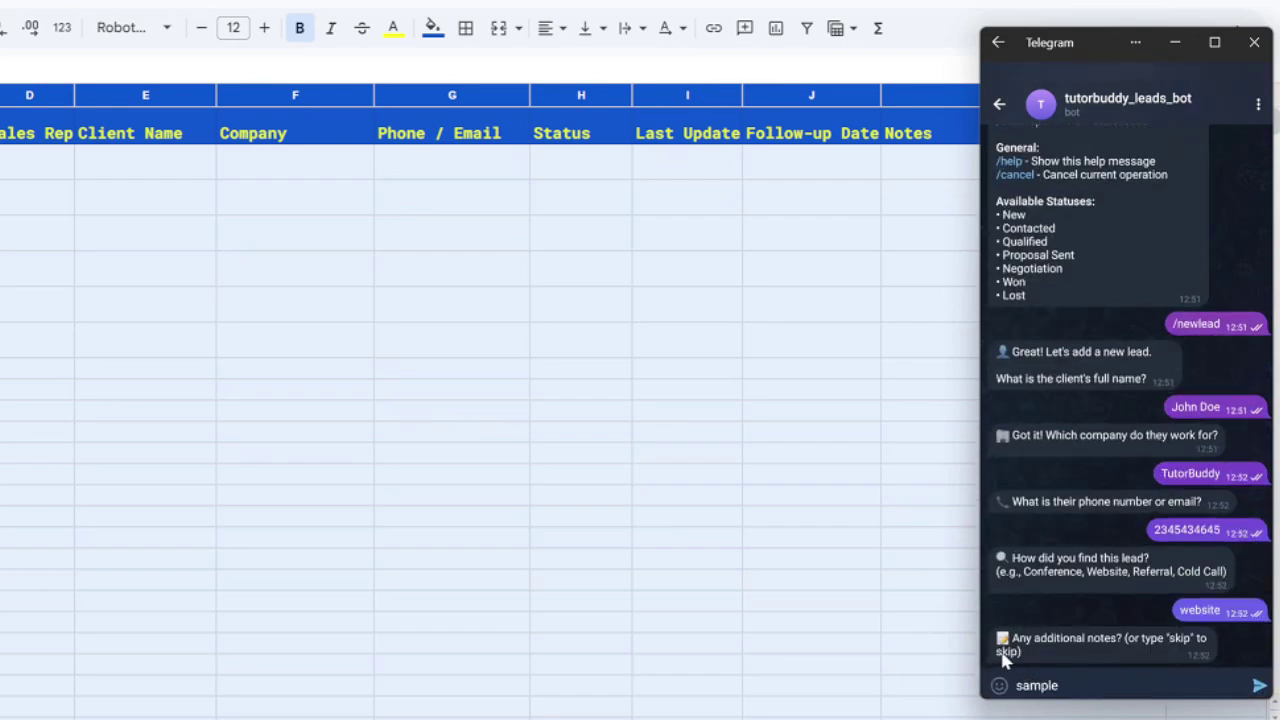
Send 'sample' as the lead's note, then list all leads with /myleads.
{"action": "key", "text": "Return"}
{"action": "left_click_drag", "start_coordinate": [1120, 43], "coordinate": [513, 212]}
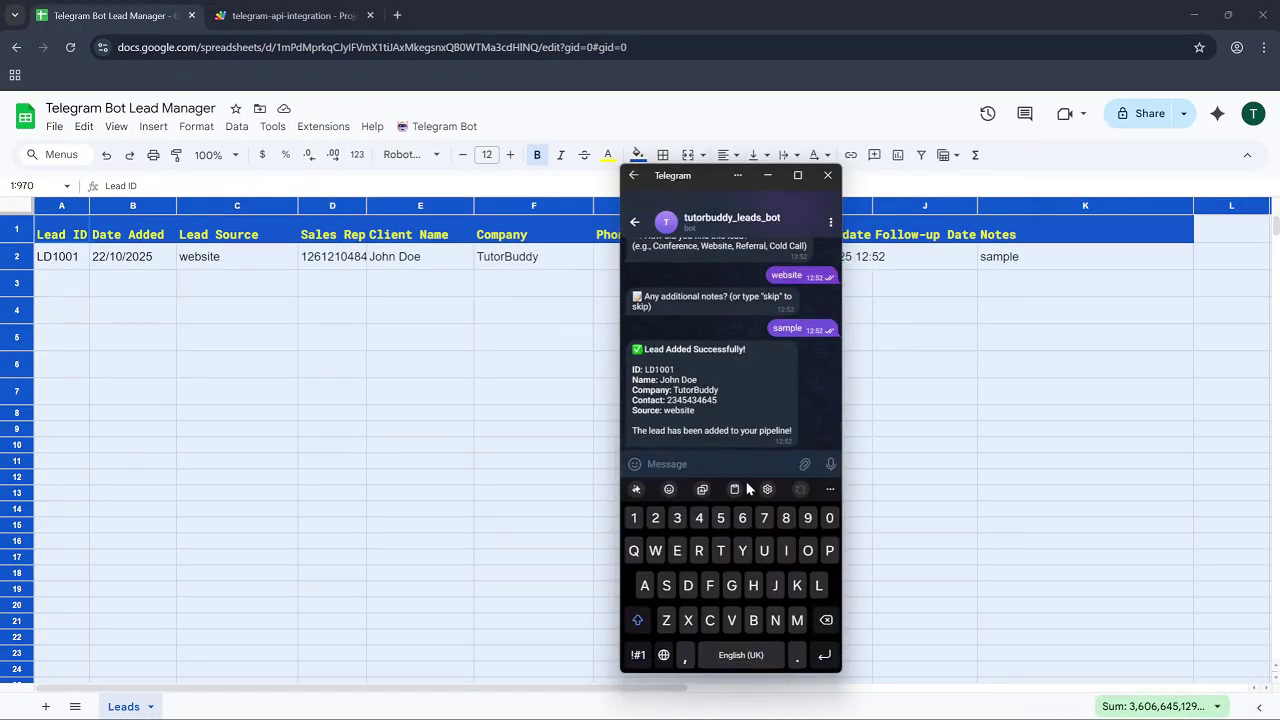
{"action": "type", "text": "/myleads"}
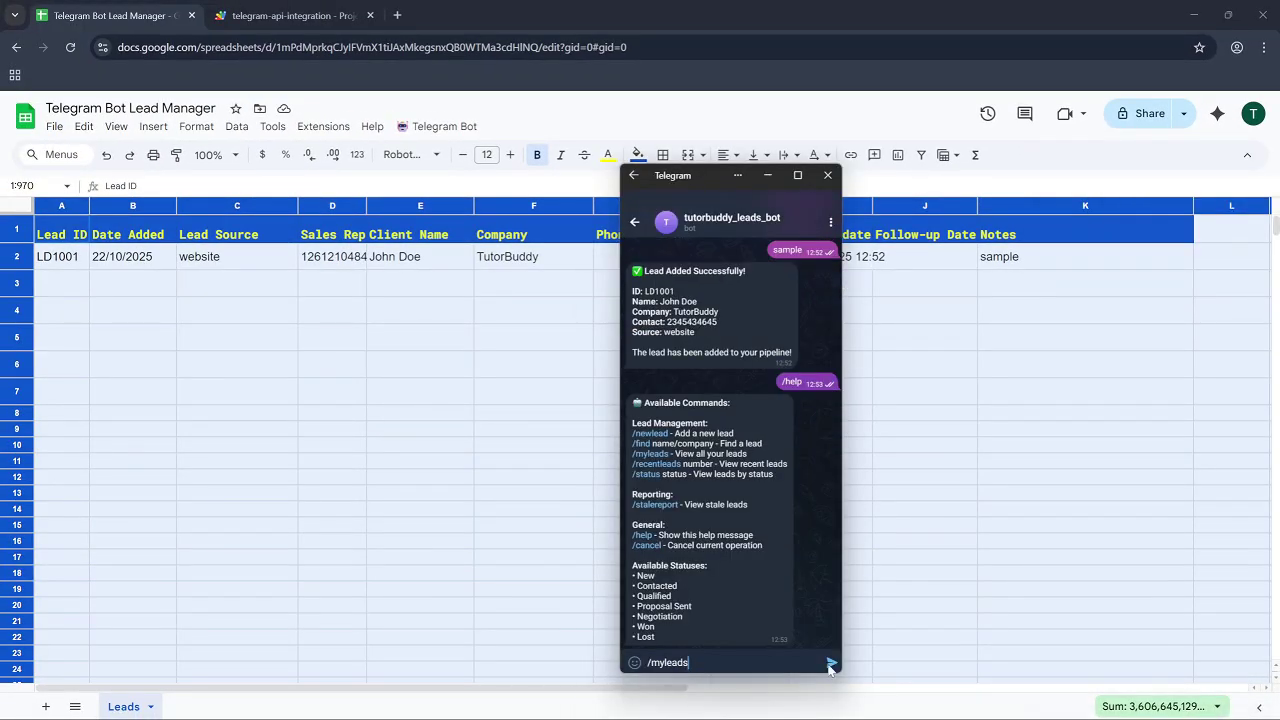
{"action": "left_click", "coordinate": [829, 663]}
Search the bot for the new lead with /find.
{"action": "type", "text": "/find john"}
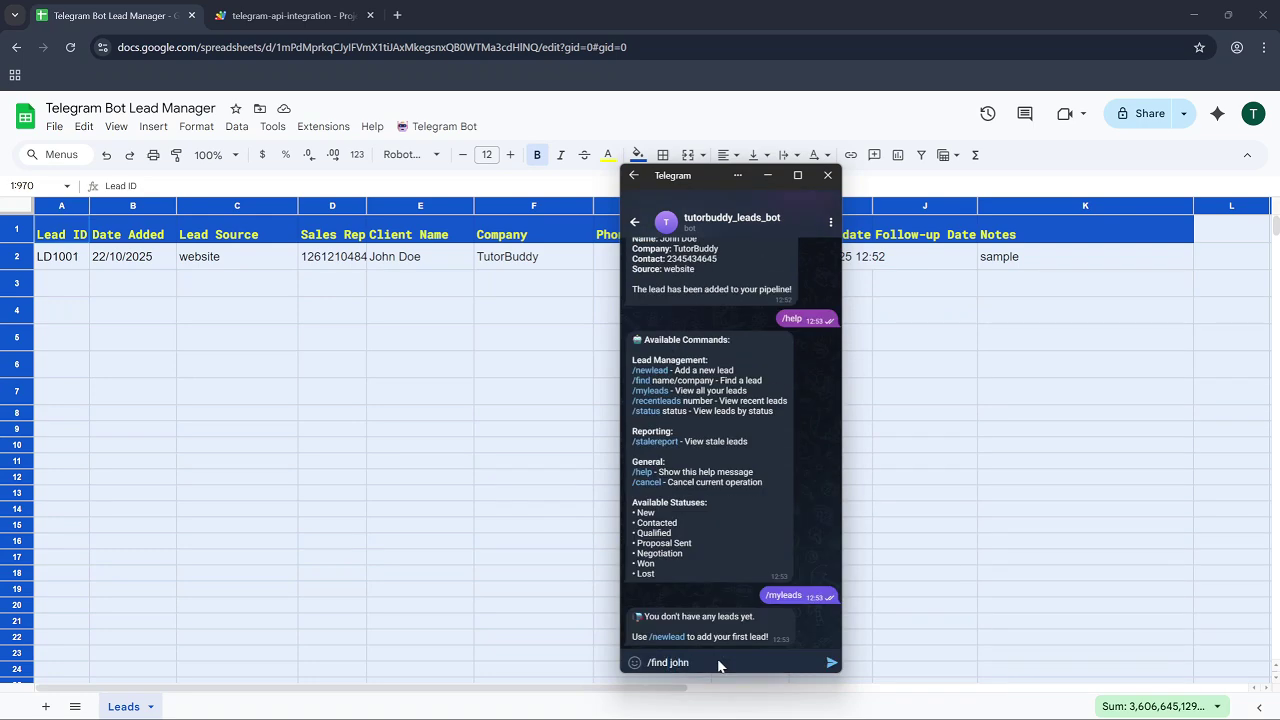
{"action": "key", "text": "Return"}
{"action": "left_click_drag", "start_coordinate": [700, 175], "coordinate": [430, 181]}
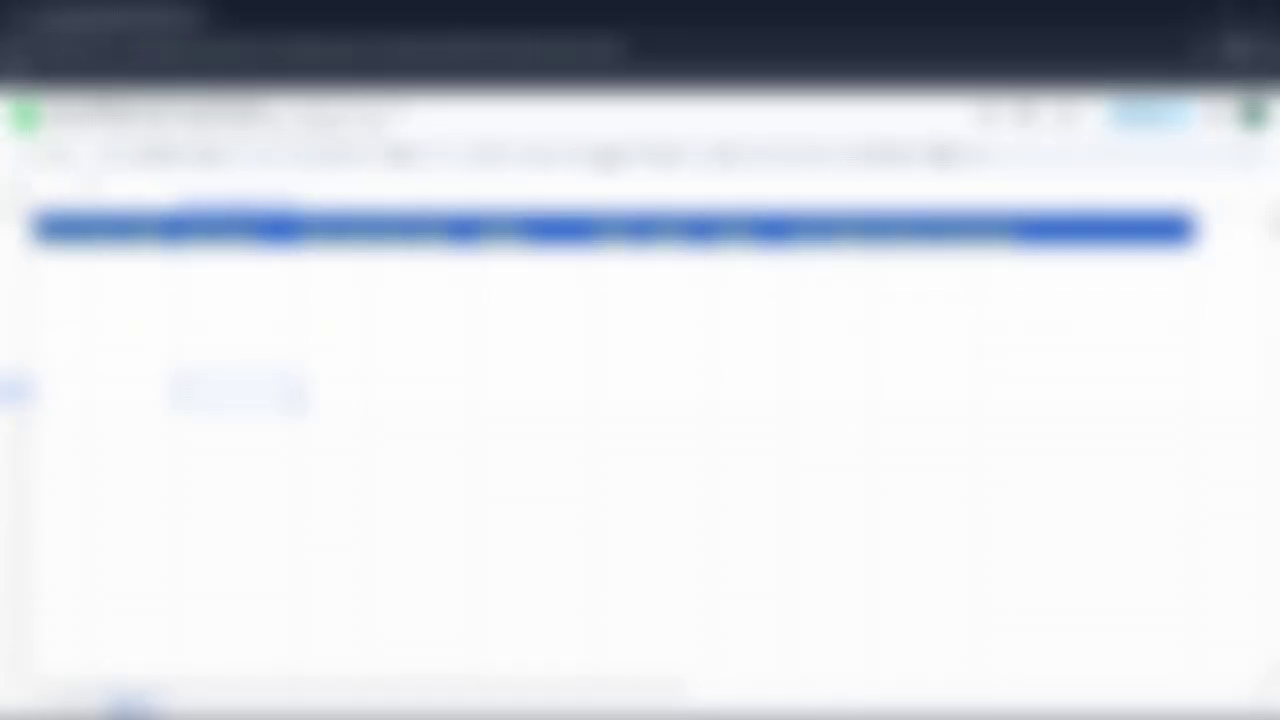
Find BotFather in Telegram search, open its chat and send /start.
{"action": "type", "text": "b"}
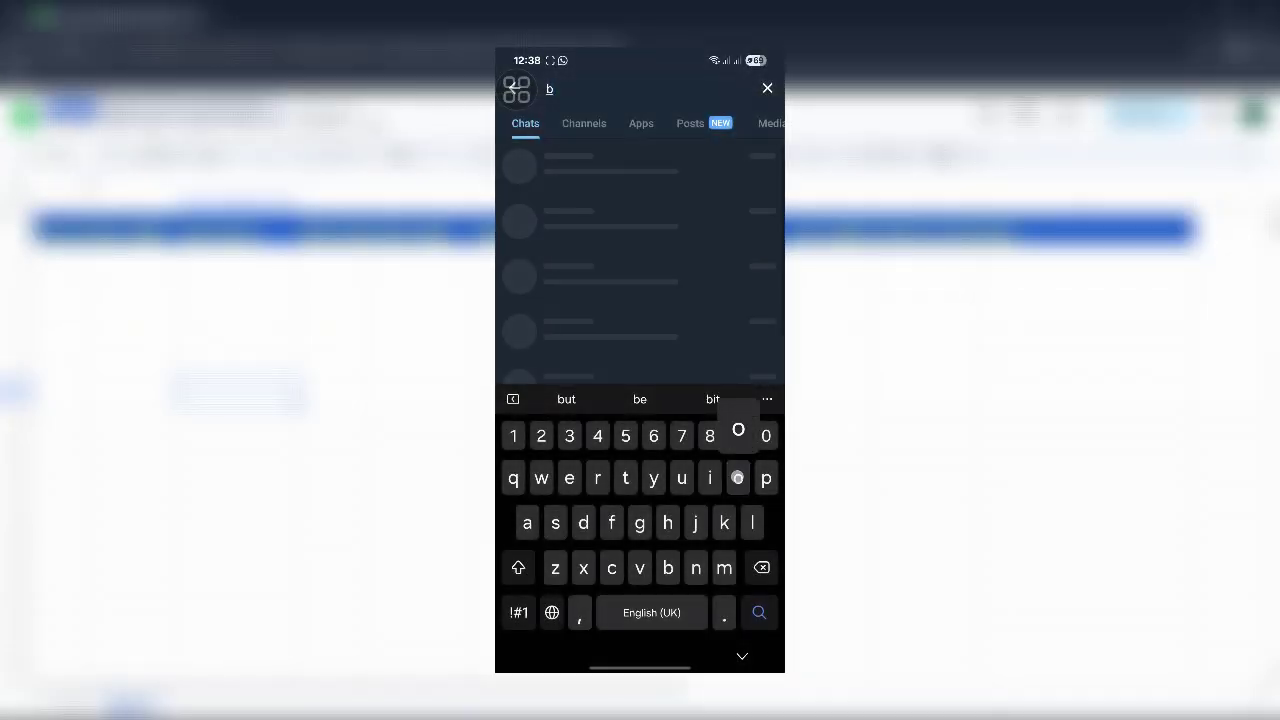
{"action": "type", "text": "otfather"}
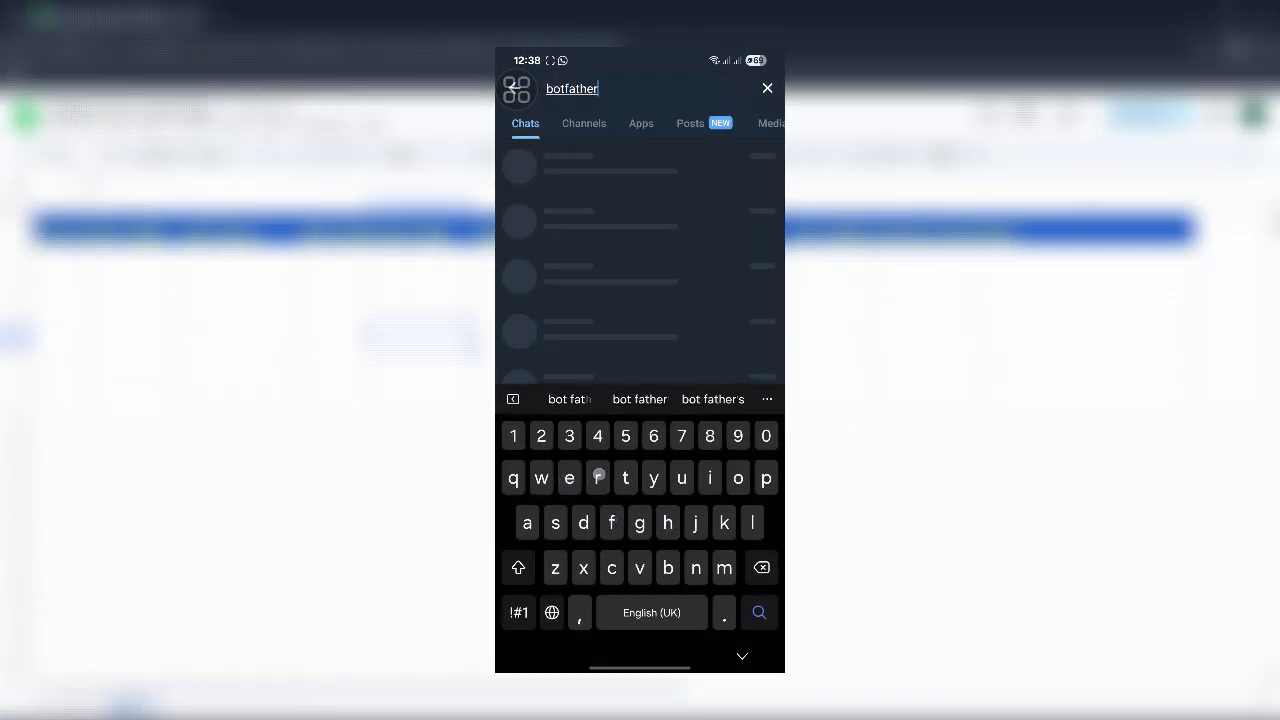
{"action": "left_click", "coordinate": [556, 164]}
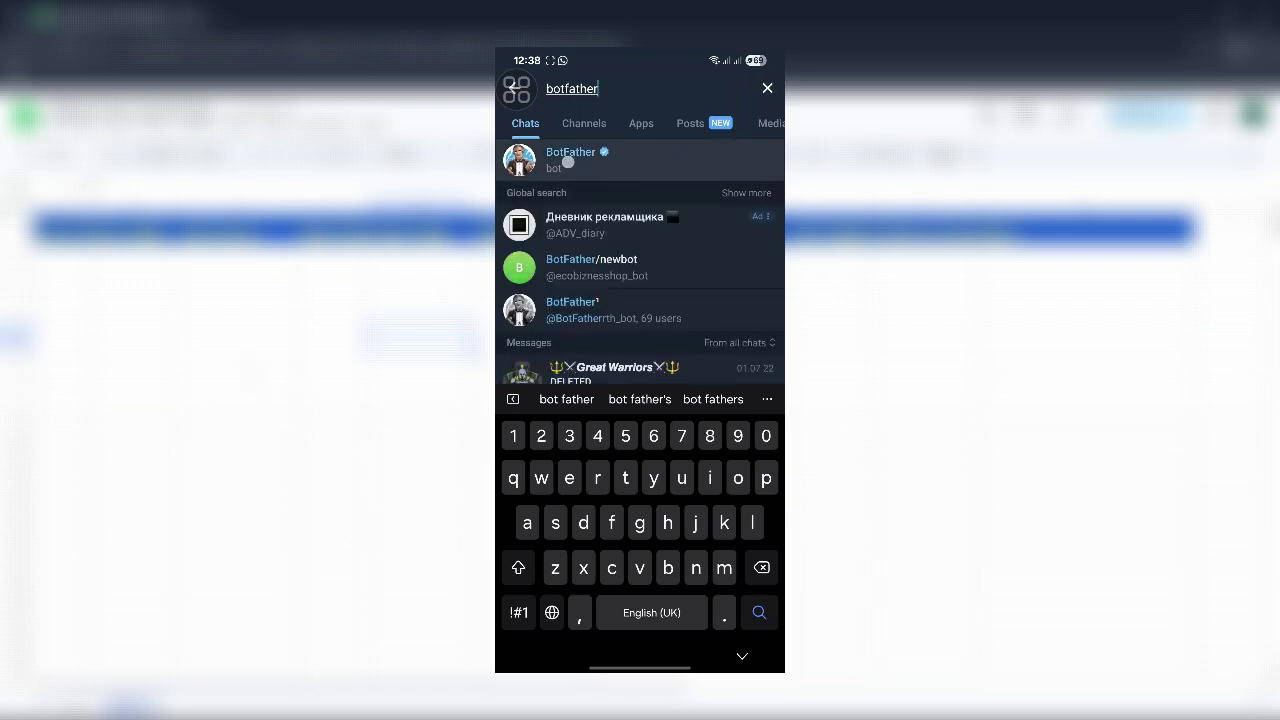
{"action": "left_click_drag", "start_coordinate": [558, 166], "coordinate": [660, 162]}
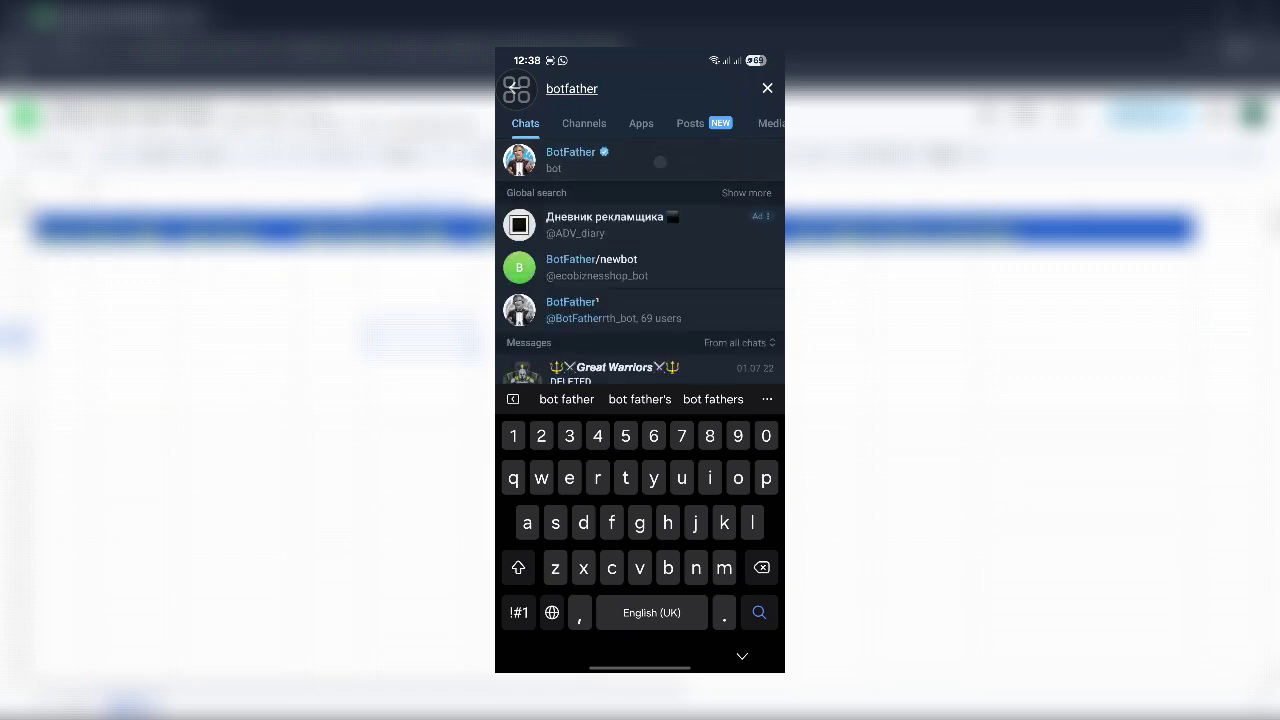
{"action": "left_click", "coordinate": [596, 161]}
{"action": "left_click", "coordinate": [620, 646]}
{"action": "type", "text": "/"}
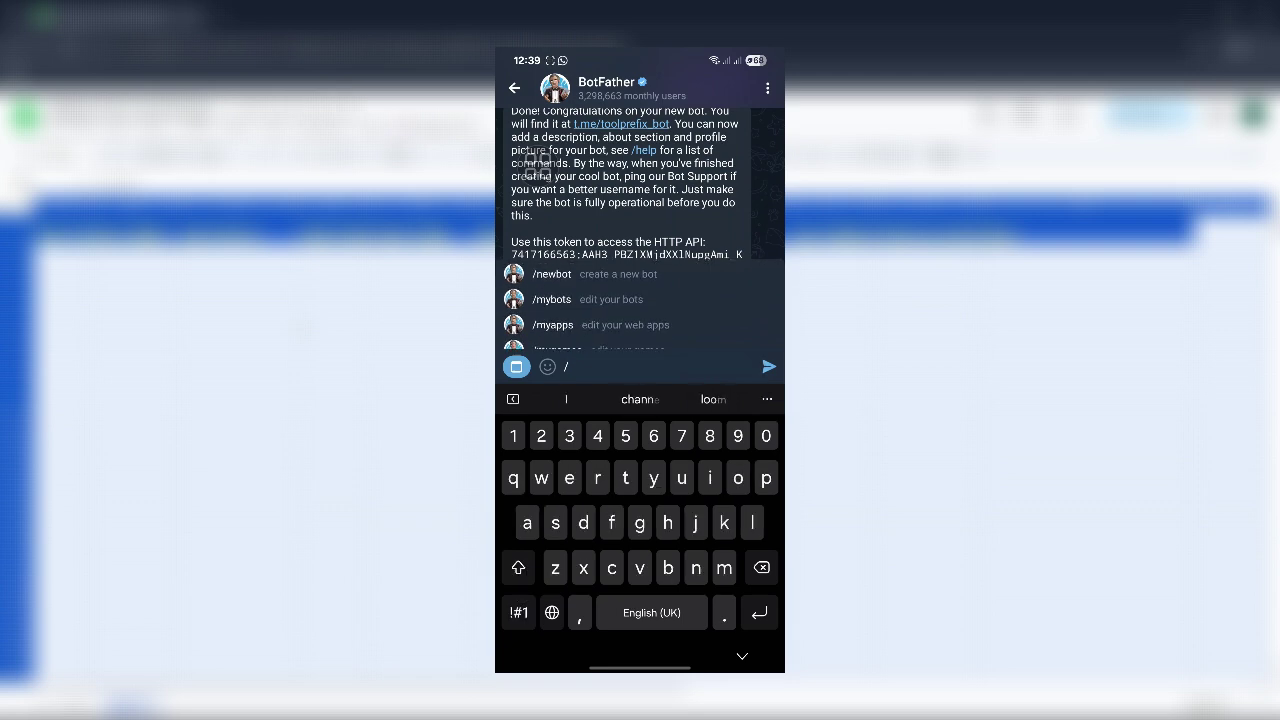
{"action": "type", "text": "start"}
{"action": "key", "text": "Return"}
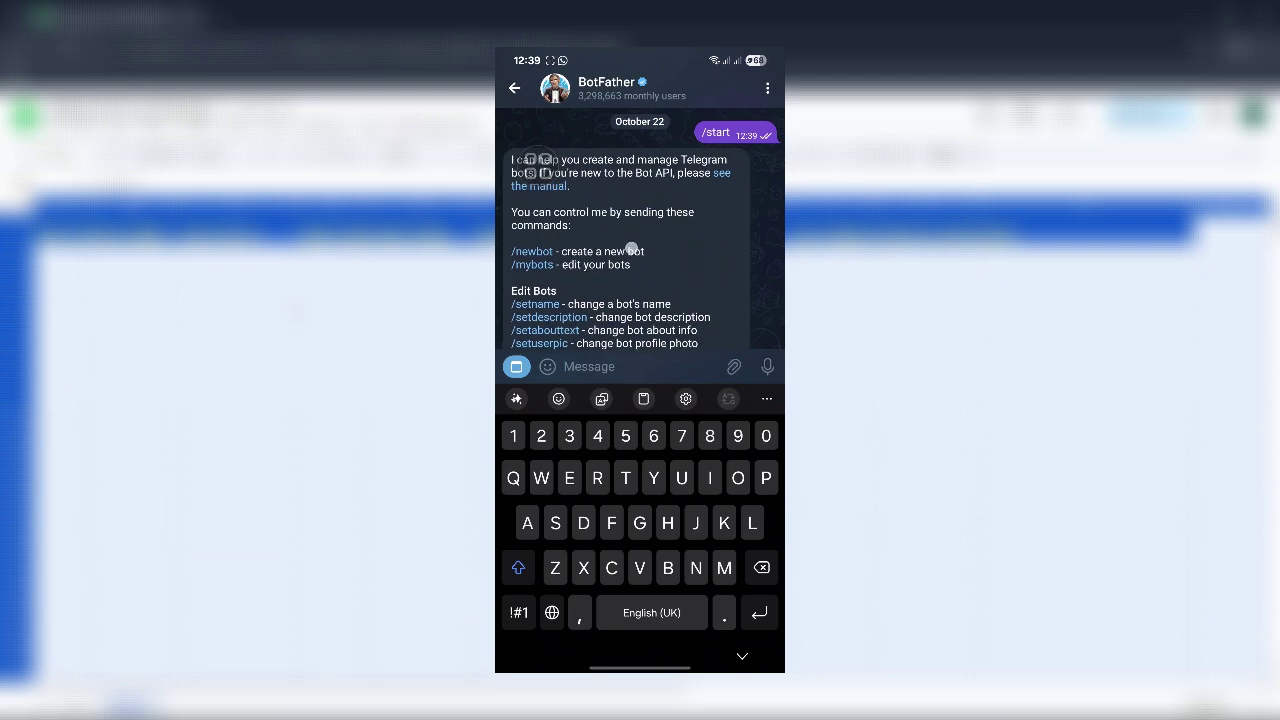
Send the /newbot command to BotFather.
{"action": "left_click", "coordinate": [518, 612]}
{"action": "left_click", "coordinate": [565, 366]}
{"action": "type", "text": "/"}
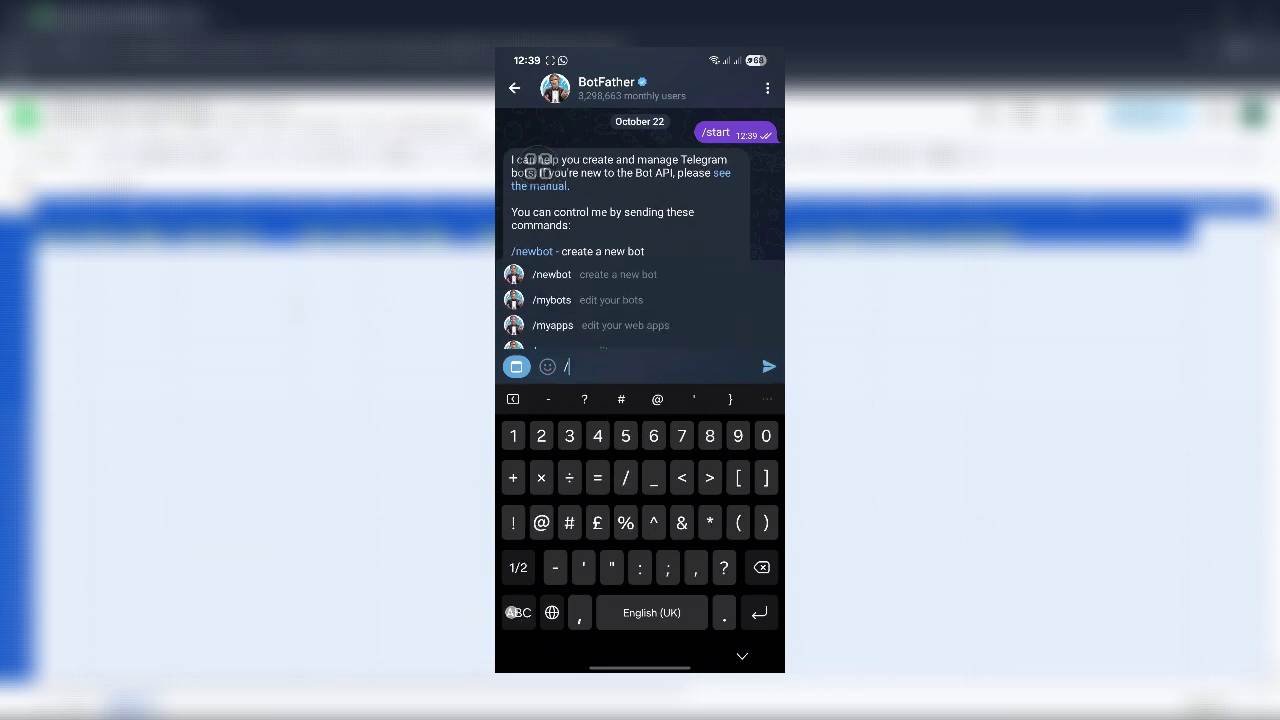
{"action": "left_click", "coordinate": [551, 274]}
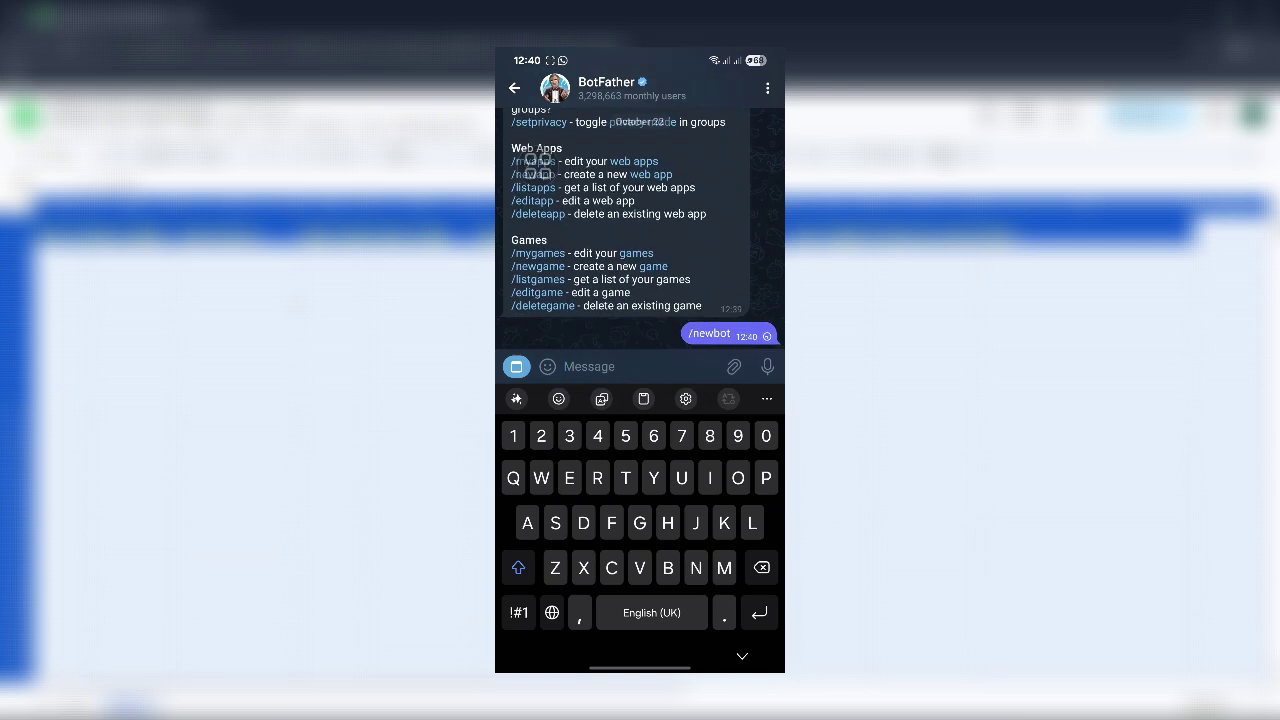
Use tutorbuddy_leads_bot as both the name and username, then copy the returned token.
{"action": "type", "text": "tutorbuddy"}
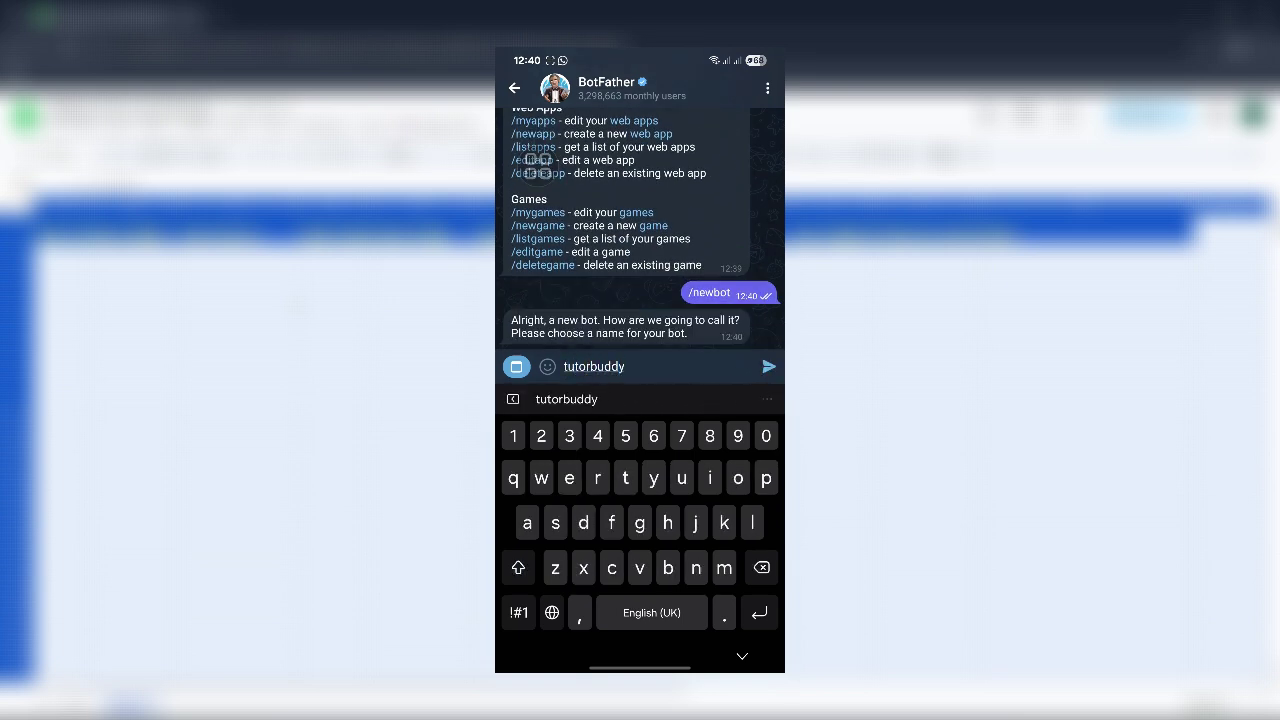
{"action": "type", "text": "_leads_bot"}
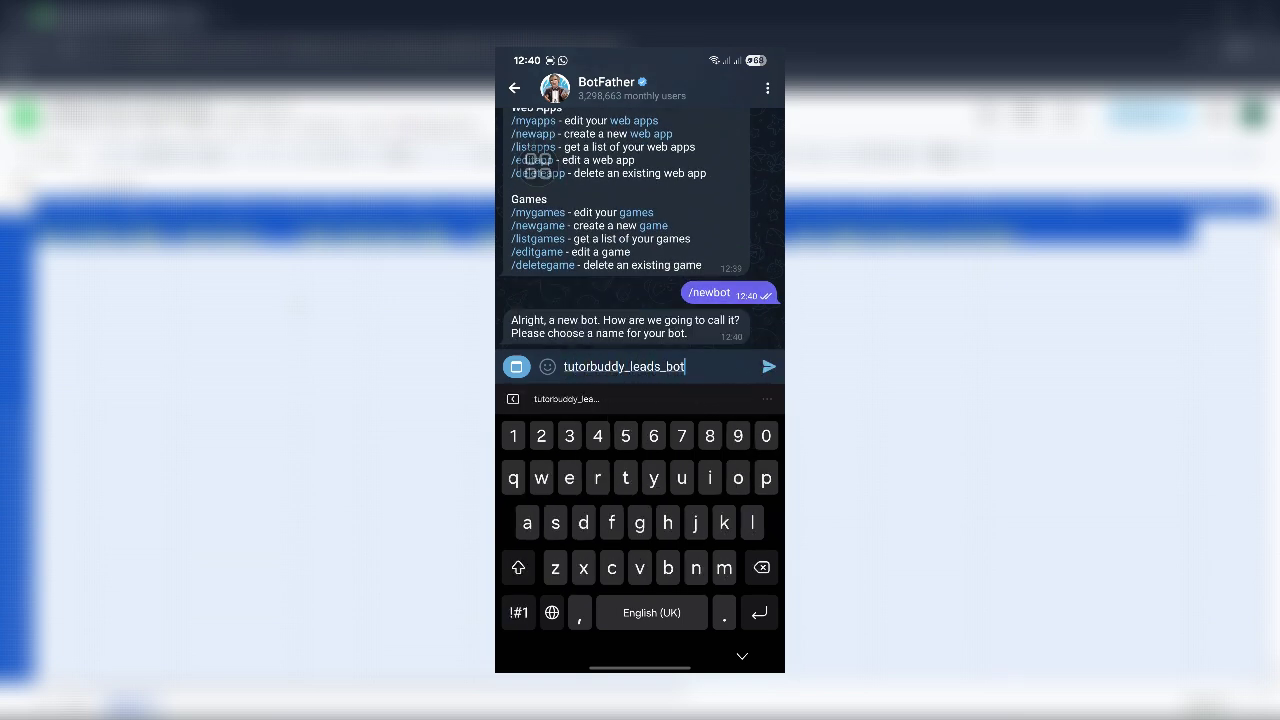
{"action": "key", "text": "Return"}
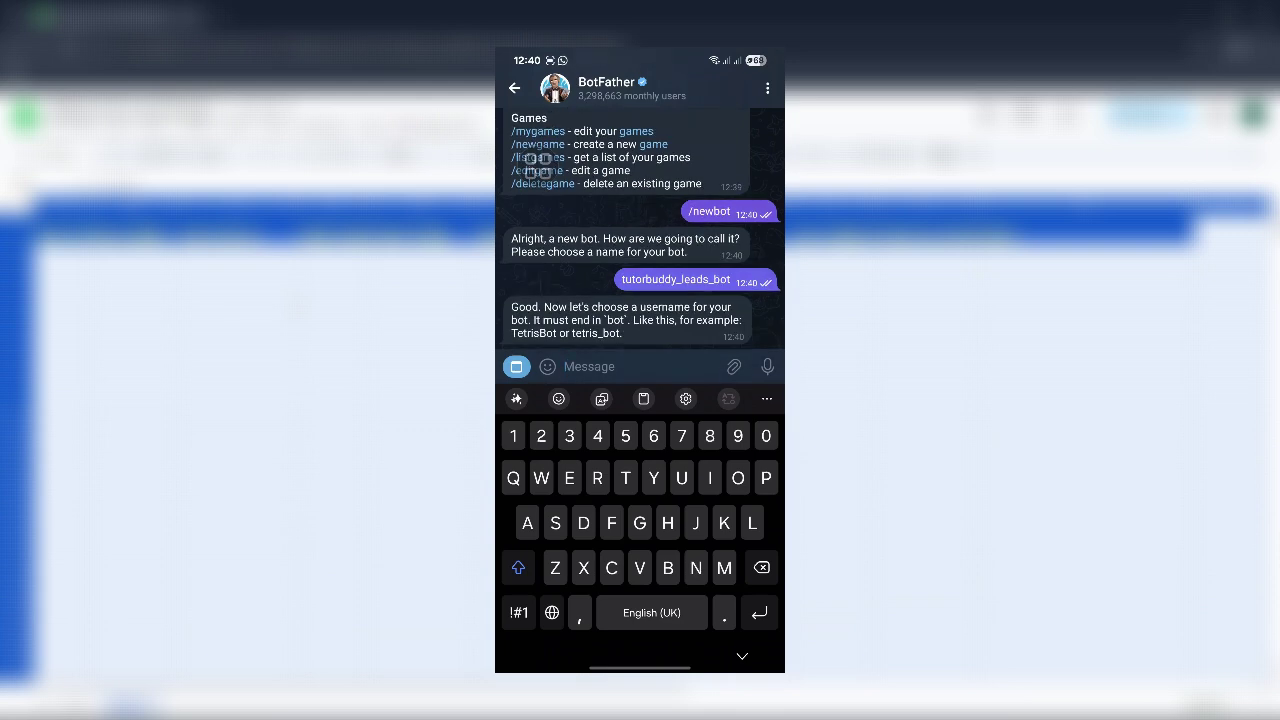
{"action": "type", "text": "tutorbuddy_leads_bot"}
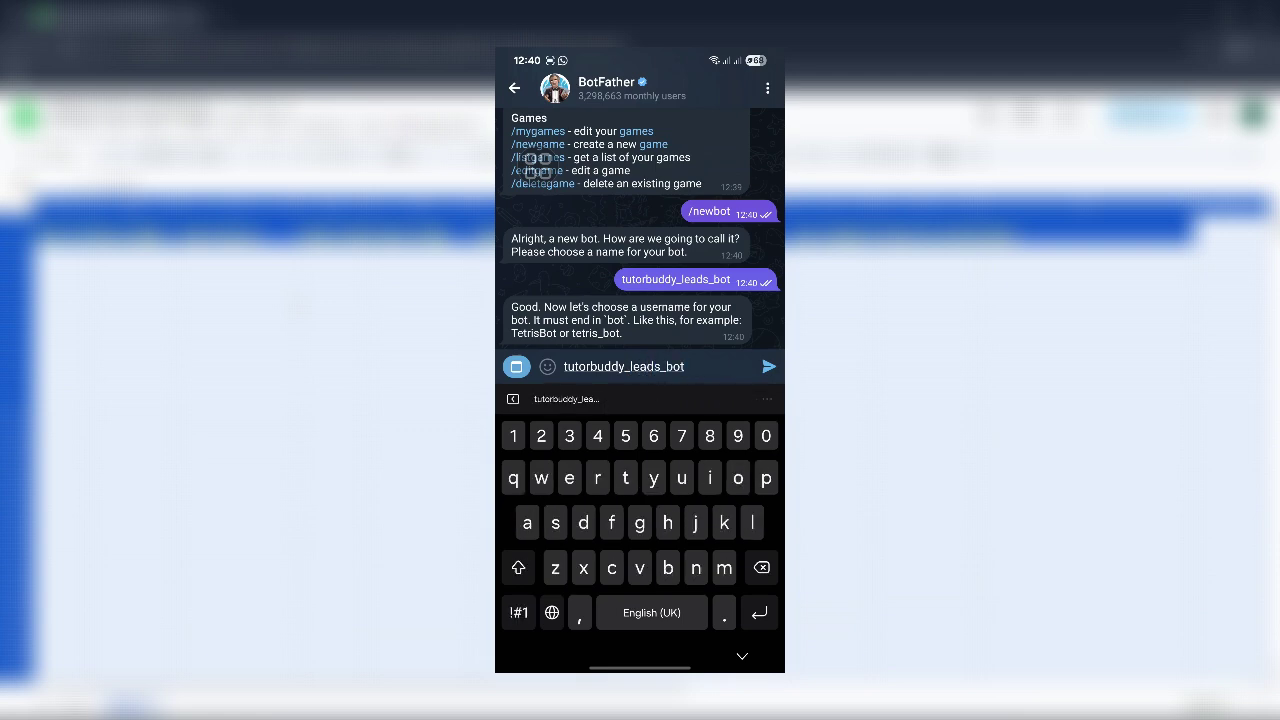
{"action": "key", "text": "Return"}
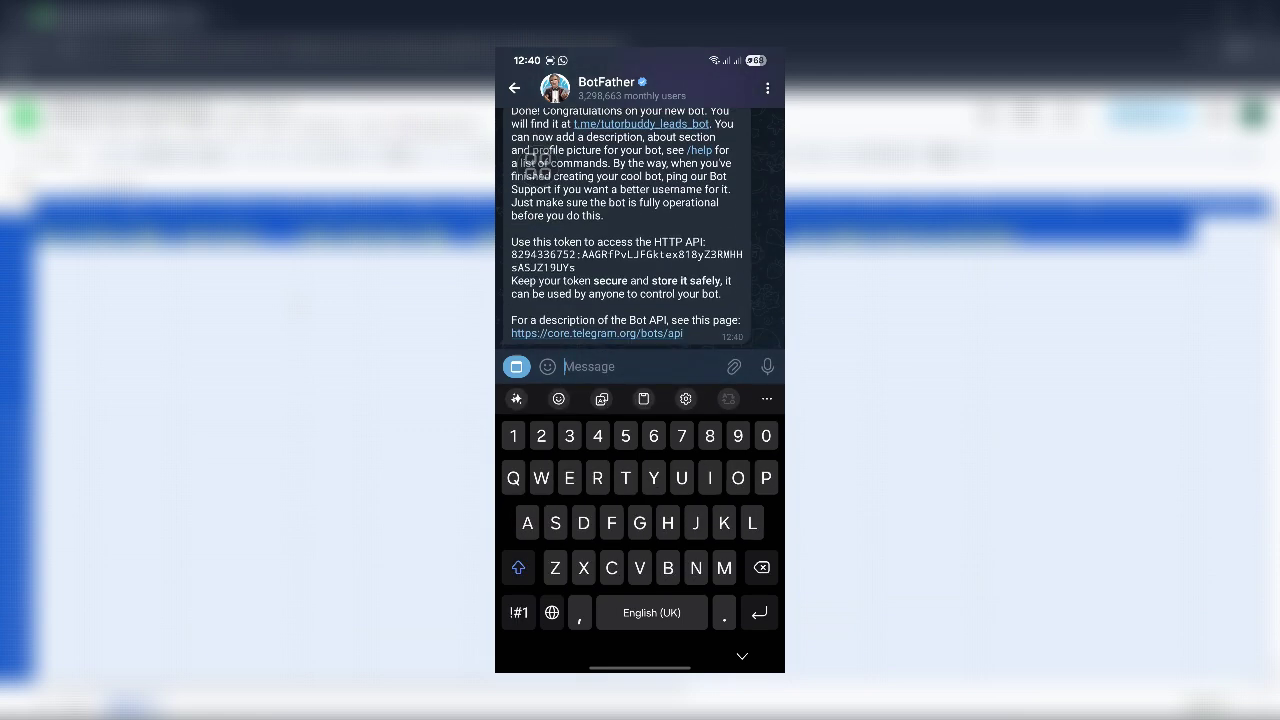
{"action": "left_click", "coordinate": [572, 241]}
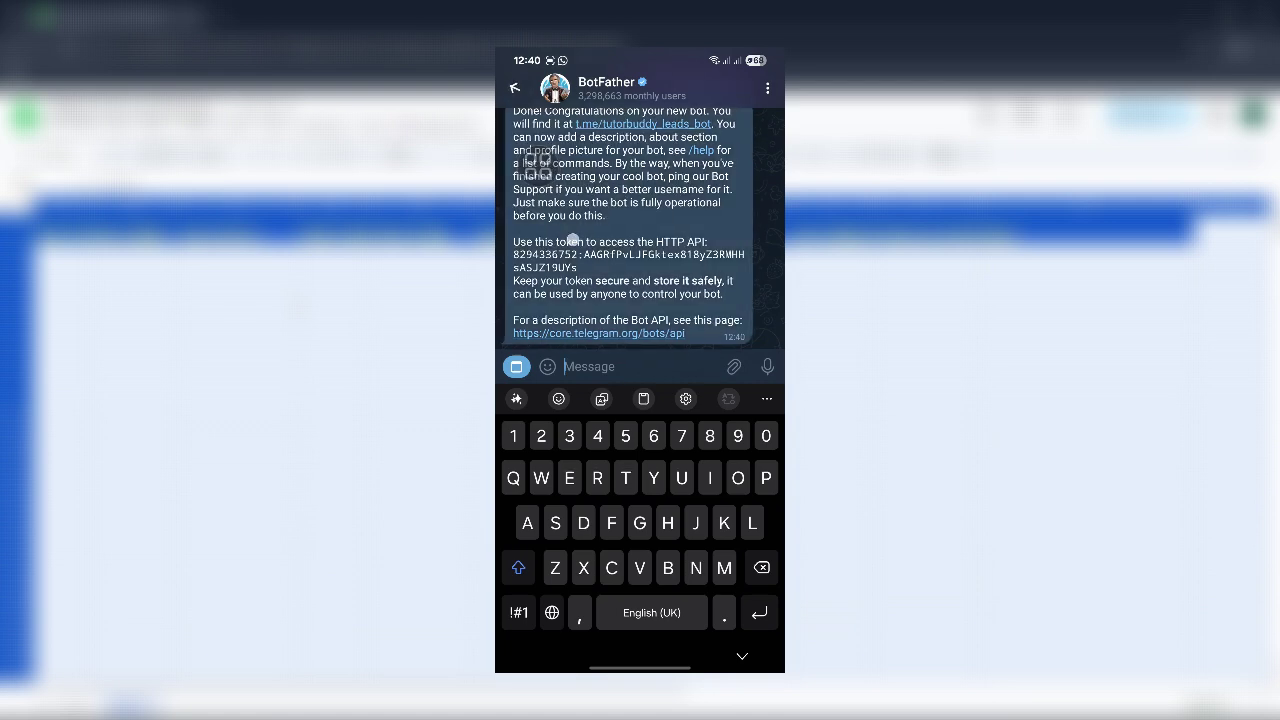
{"action": "left_click", "coordinate": [689, 88]}
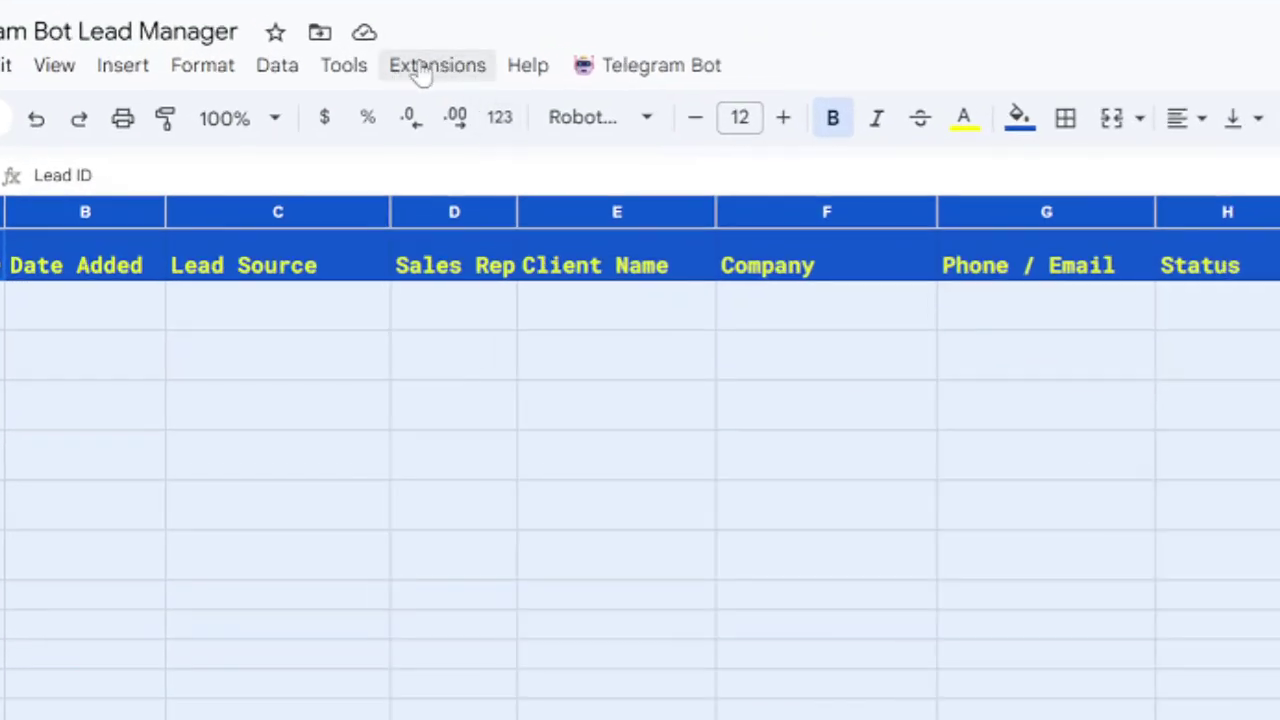
Open Extensions > Apps Script from the Lead Manager sheet.
{"action": "left_click", "coordinate": [424, 68]}
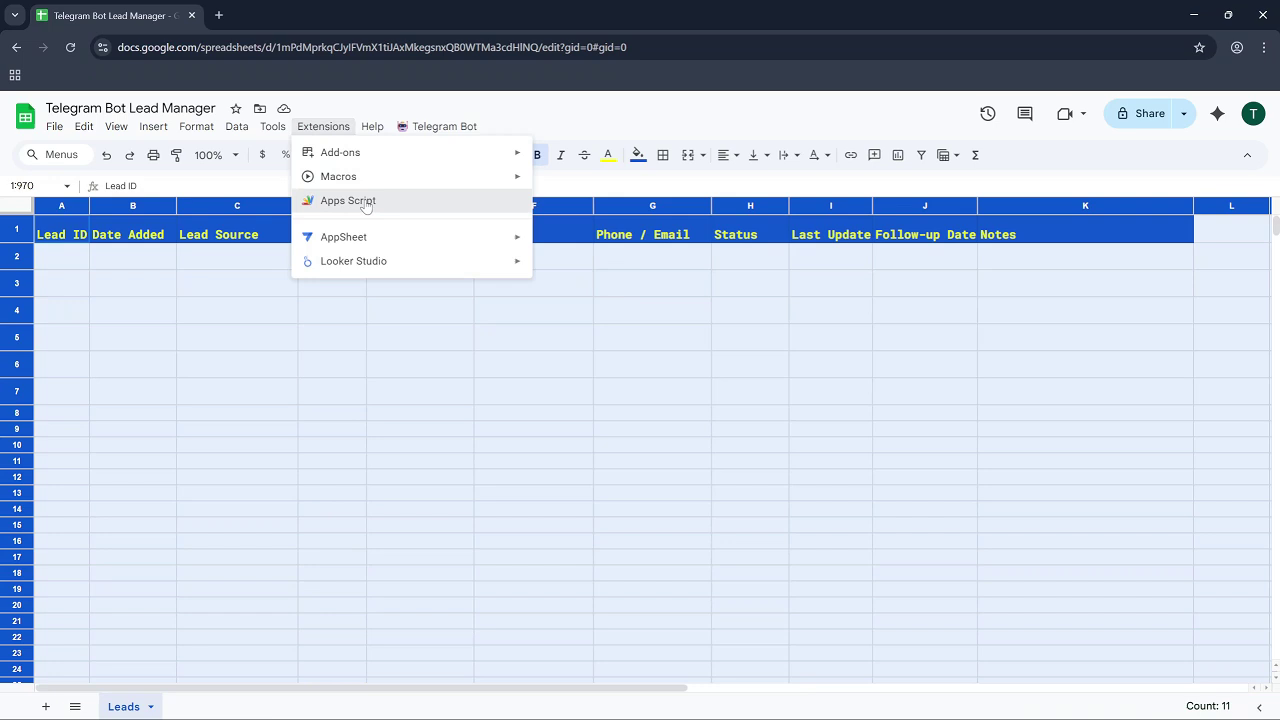
{"action": "left_click", "coordinate": [366, 201]}
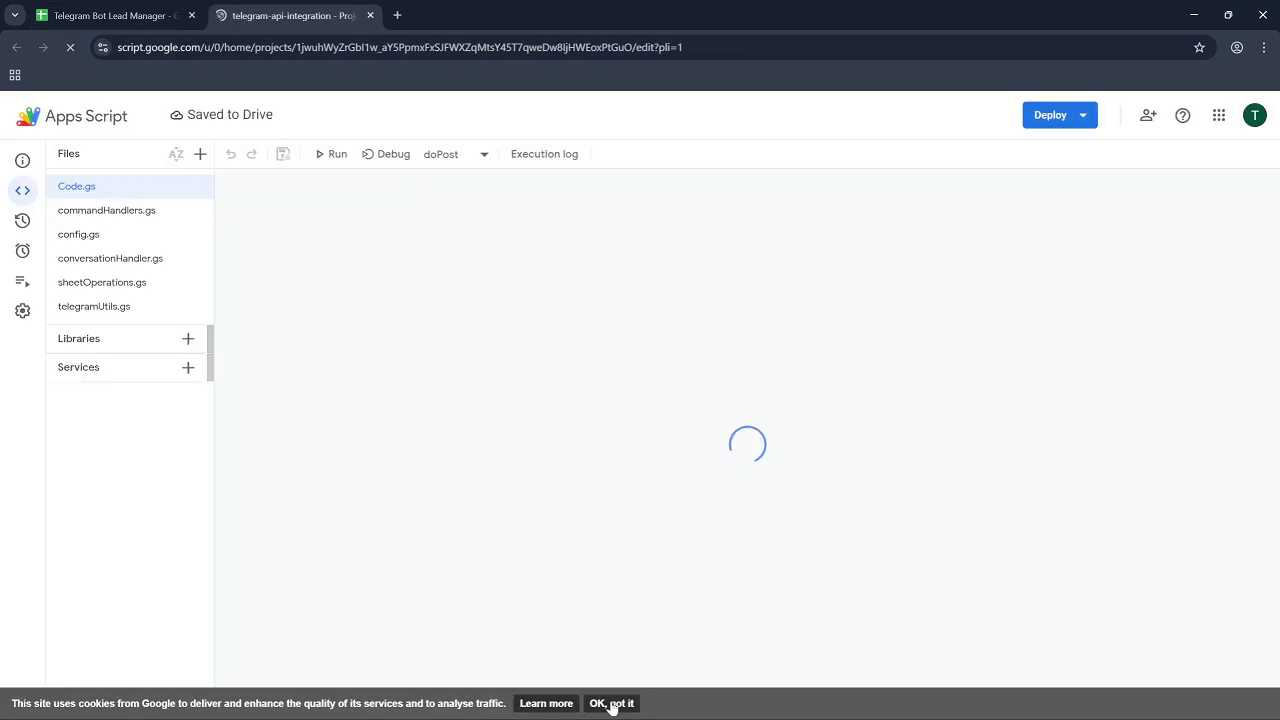
Dismiss the cookie notice and start a new deployment from the Deploy menu.
{"action": "left_click", "coordinate": [611, 703]}
{"action": "left_click", "coordinate": [1085, 120]}
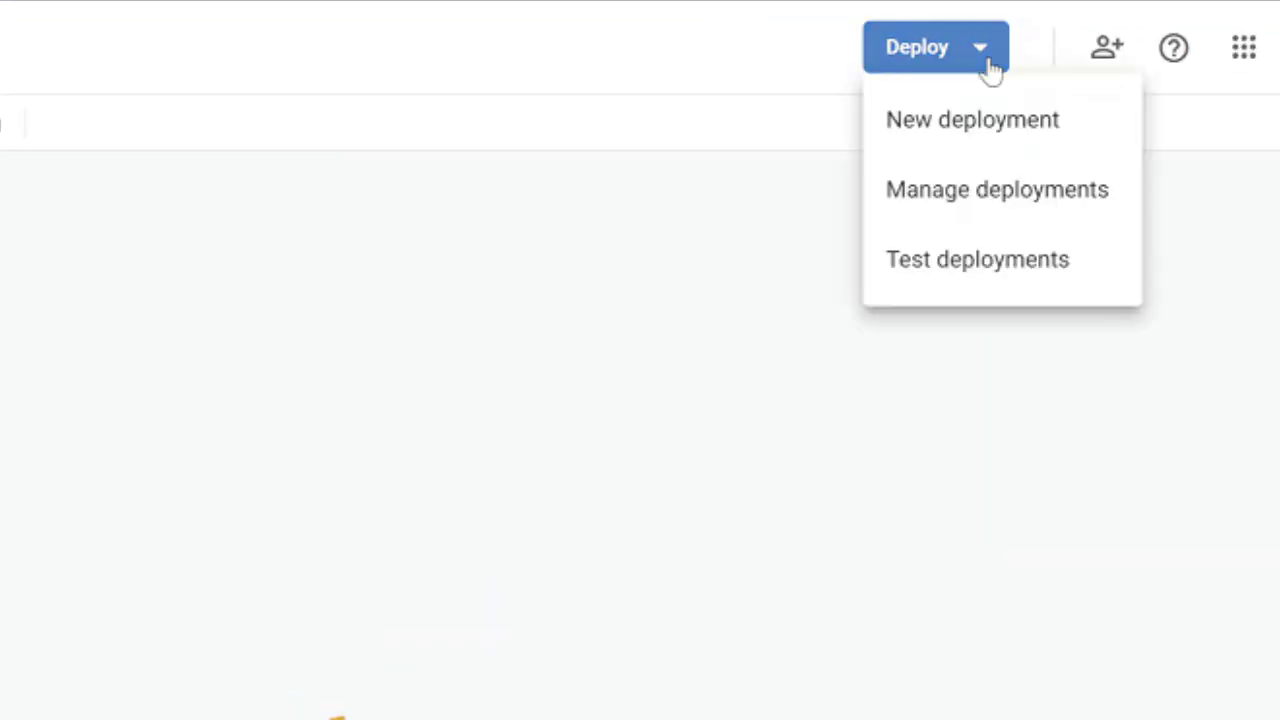
{"action": "left_click", "coordinate": [1045, 165]}
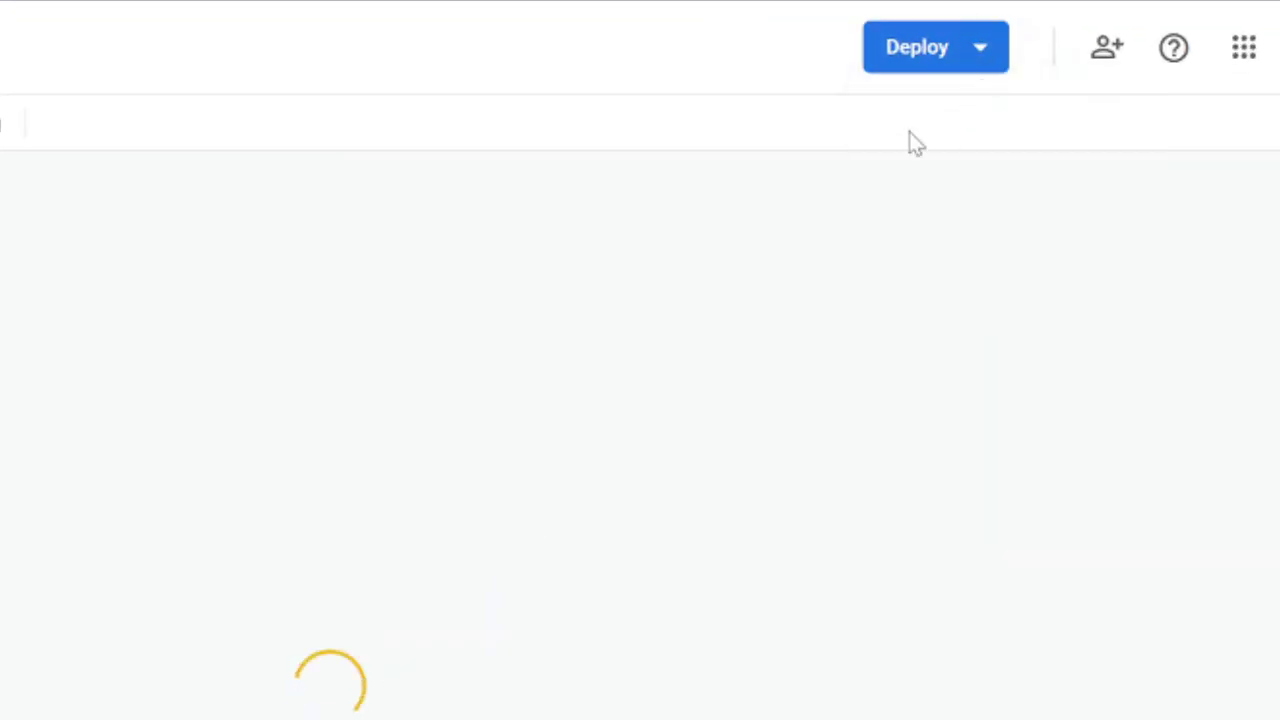
{"action": "left_click", "coordinate": [975, 55]}
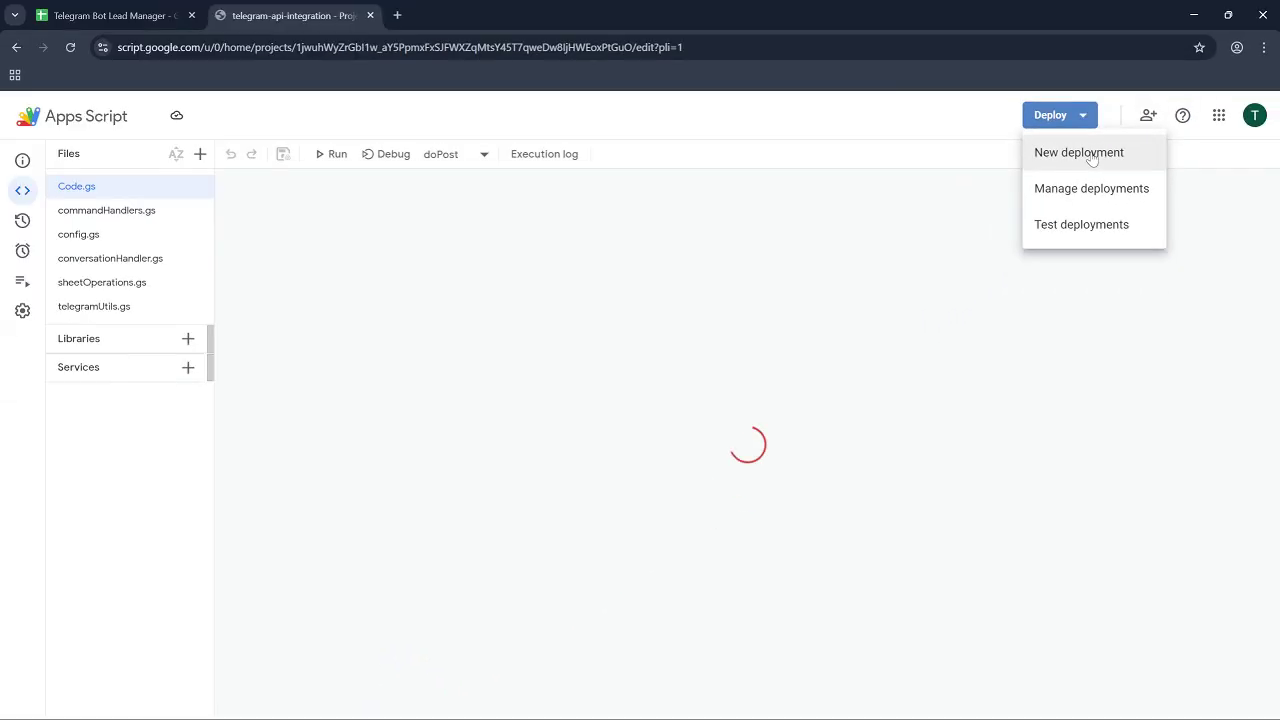
{"action": "left_click", "coordinate": [1079, 153]}
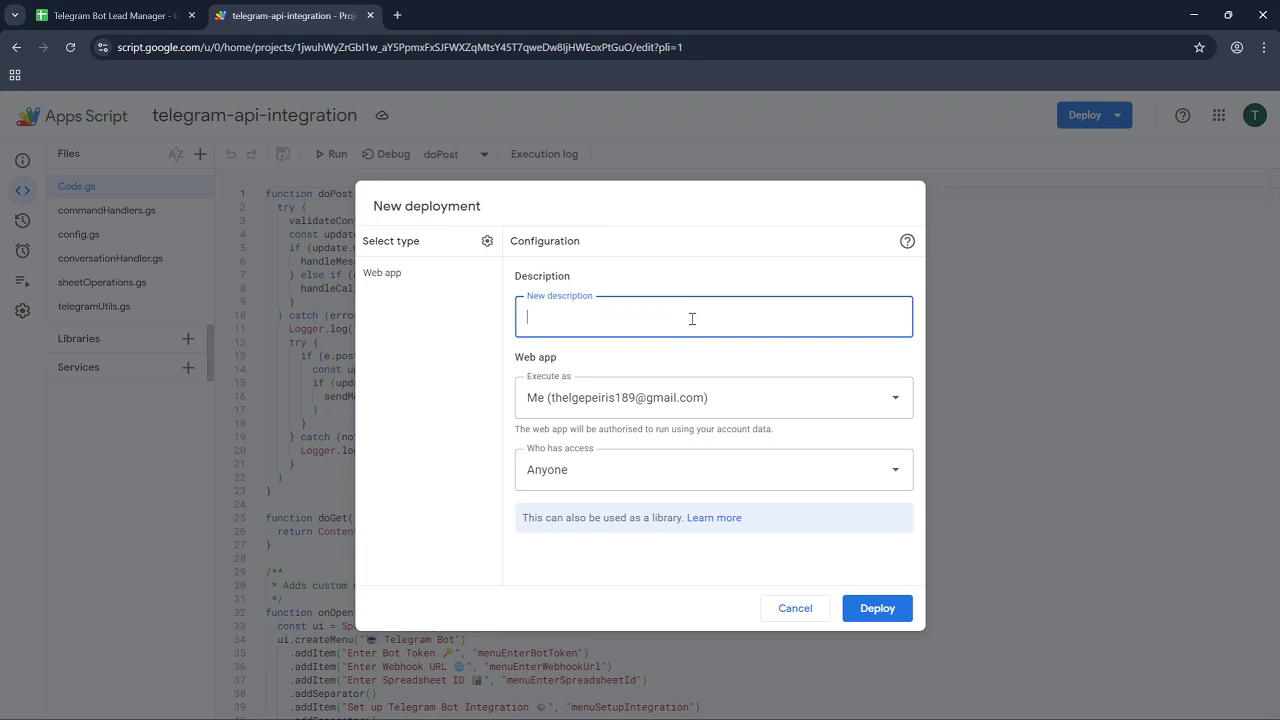
Deploy a web app described v1, executing as me, with access for Anyone.
{"action": "type", "text": "1"}
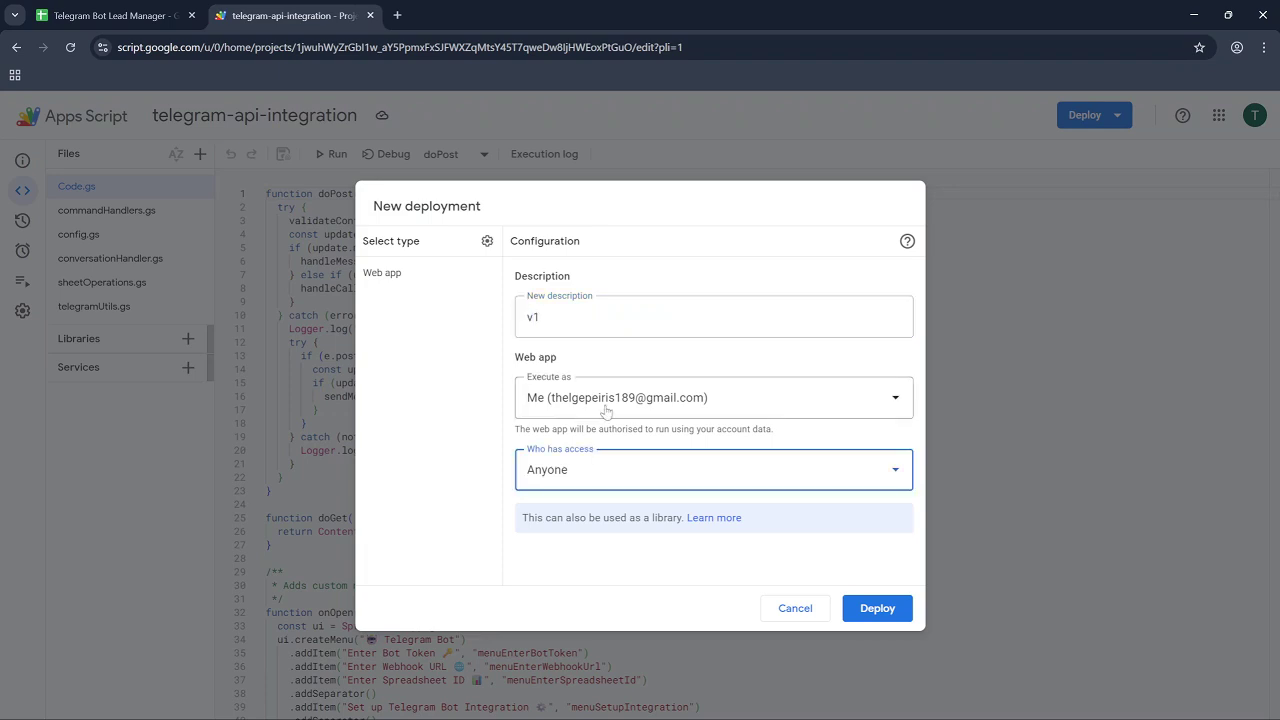
{"action": "left_click", "coordinate": [630, 400]}
{"action": "left_click", "coordinate": [604, 437]}
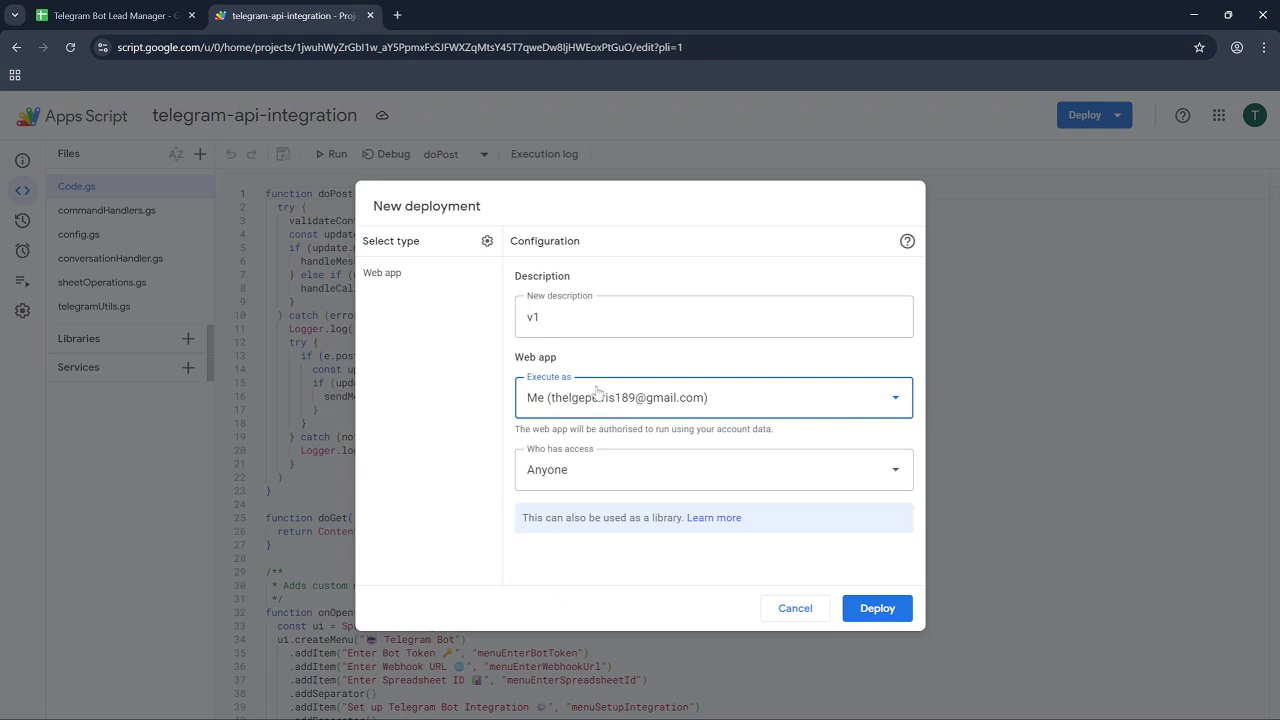
{"action": "left_click", "coordinate": [544, 470]}
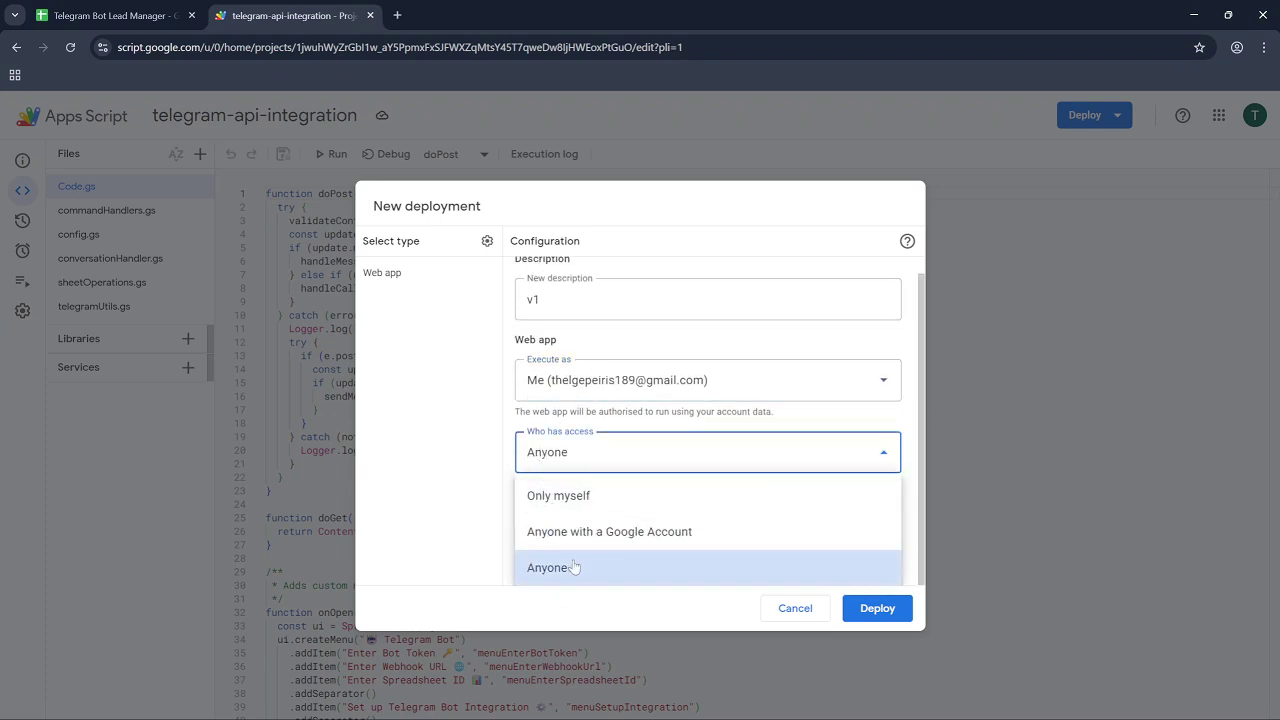
{"action": "left_click", "coordinate": [603, 568]}
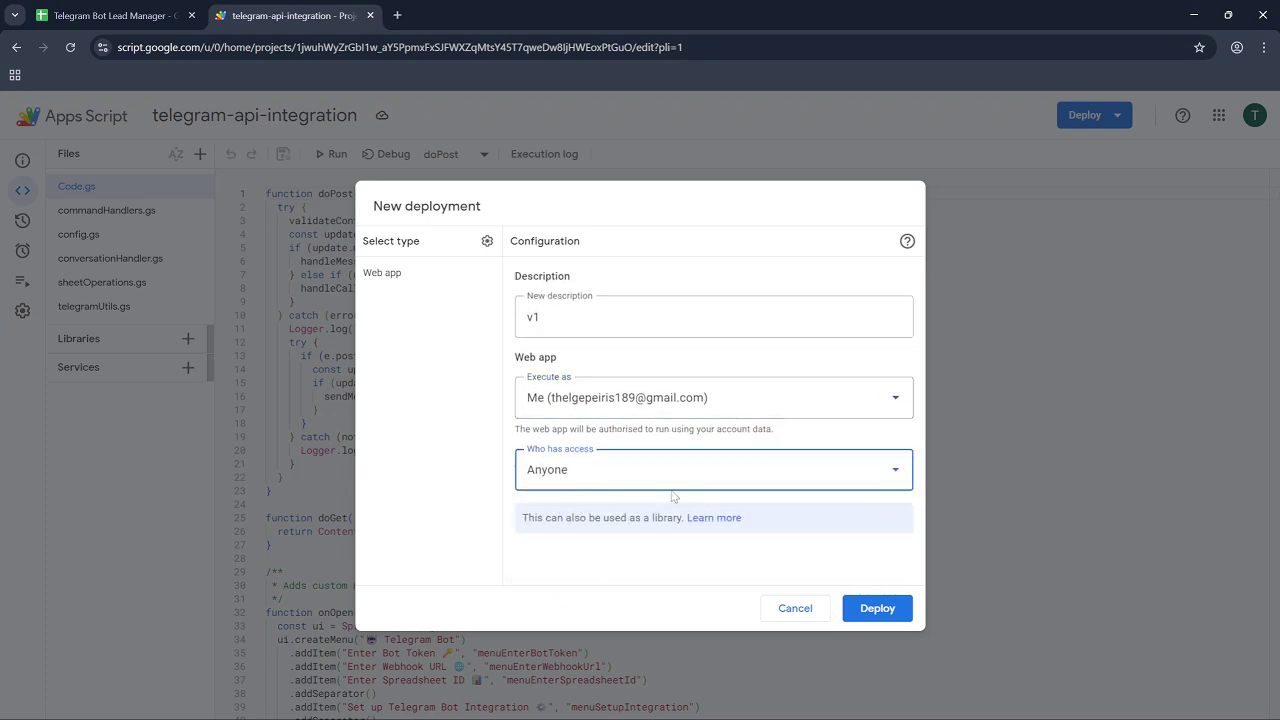
{"action": "left_click", "coordinate": [876, 612]}
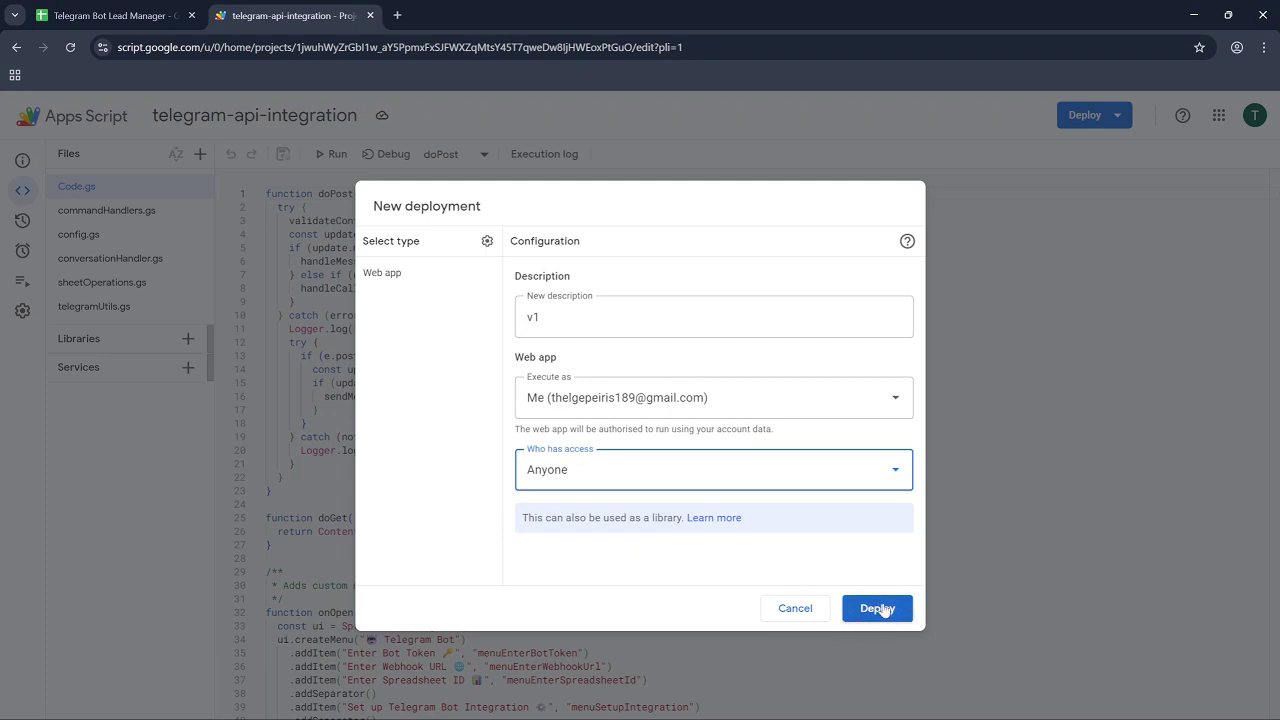
{"action": "left_click", "coordinate": [876, 610]}
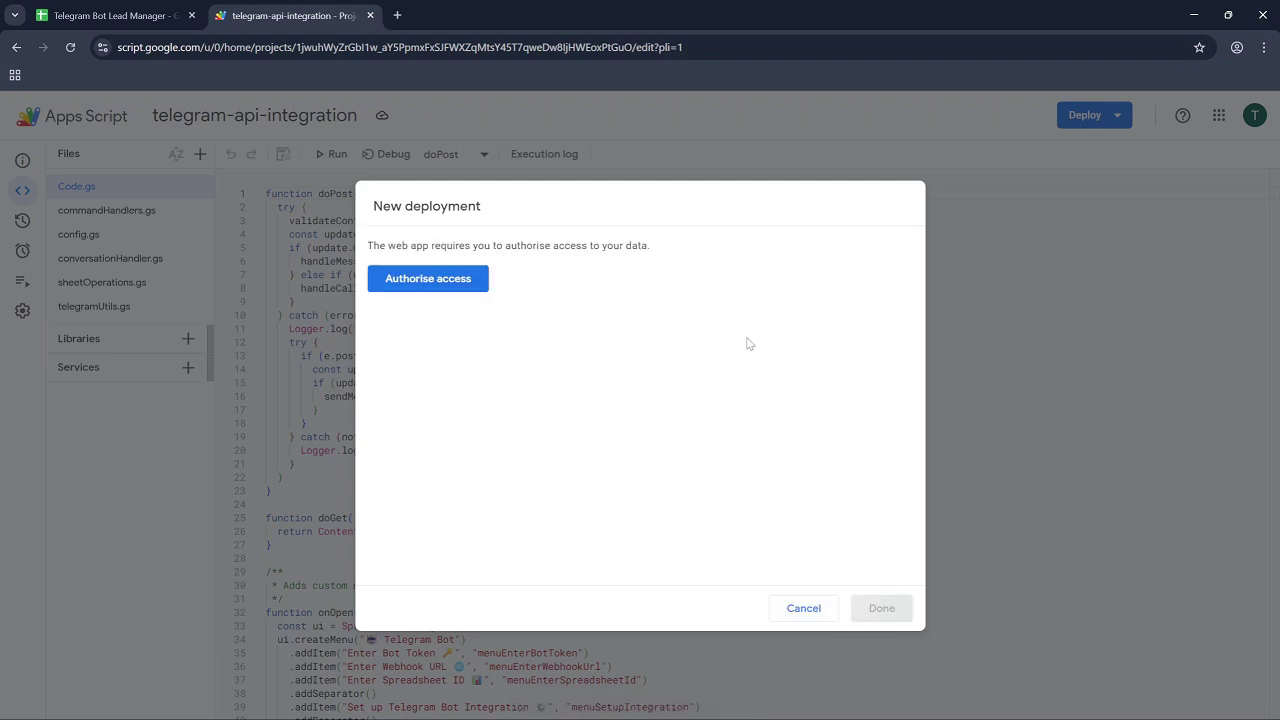
Authorise with the Google account, going past the unverified-app warning and allowing the permissions.
{"action": "left_click", "coordinate": [441, 280]}
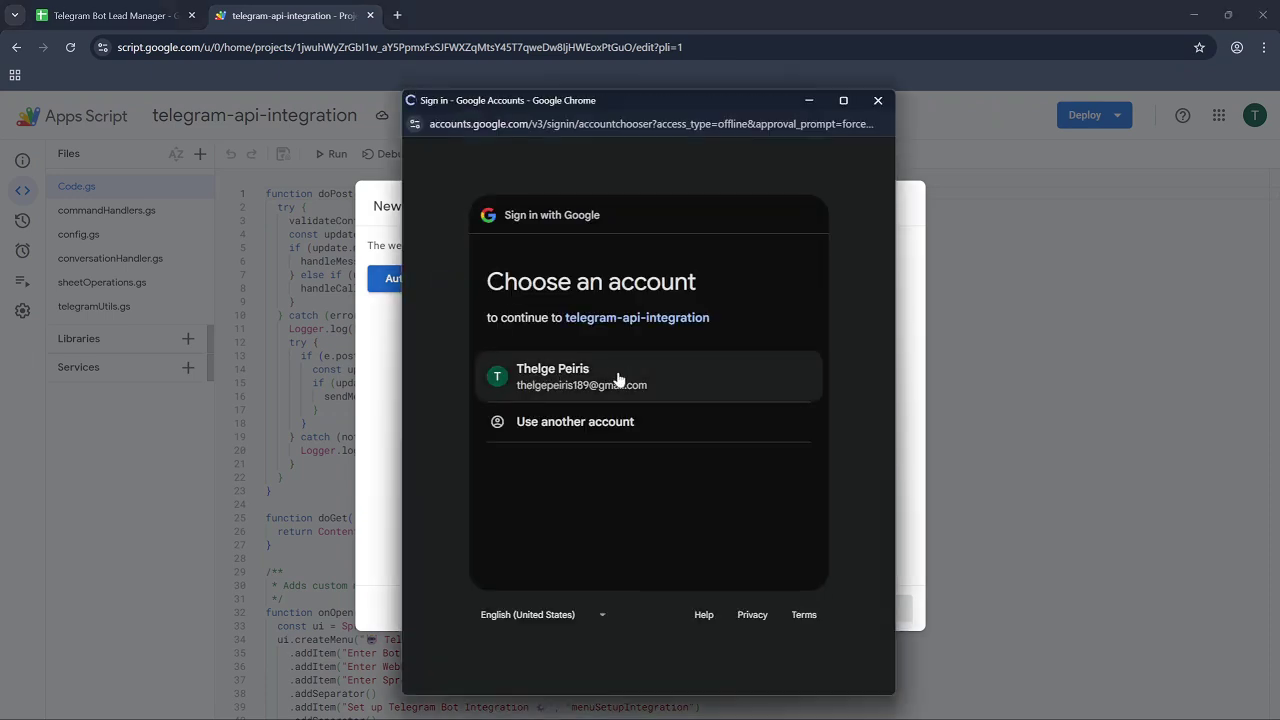
{"action": "left_click", "coordinate": [592, 380]}
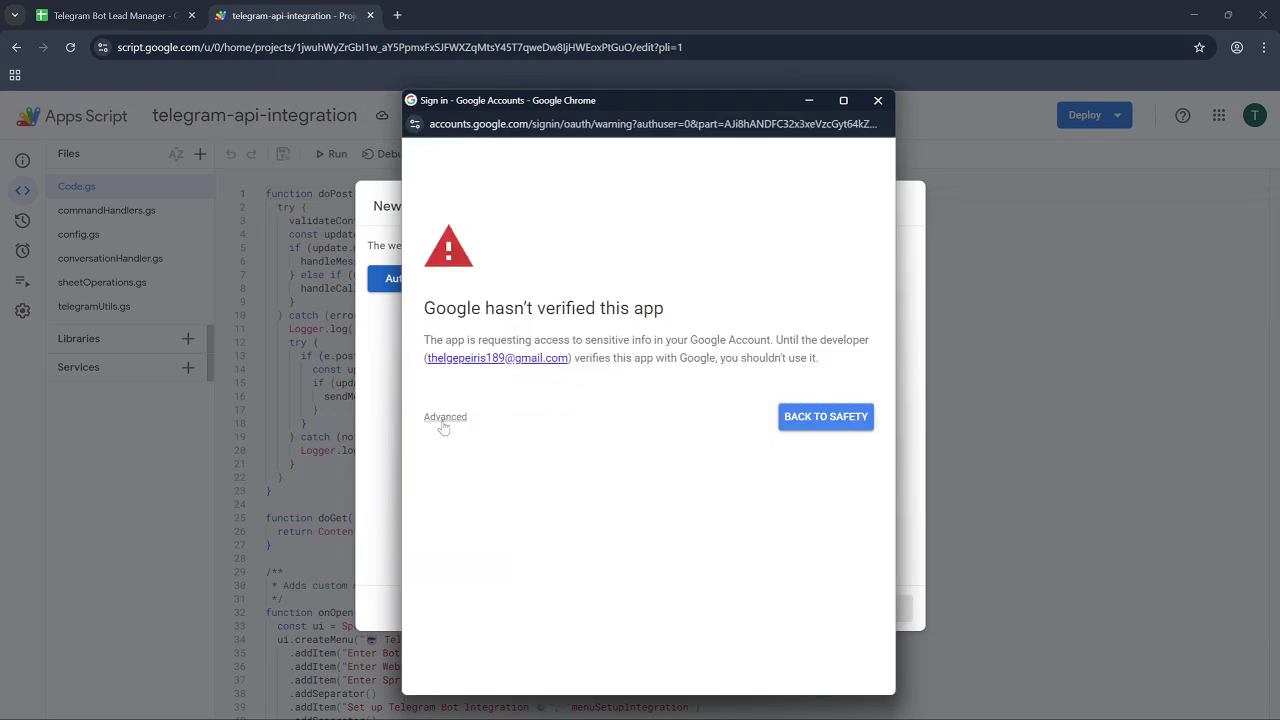
{"action": "left_click", "coordinate": [448, 417]}
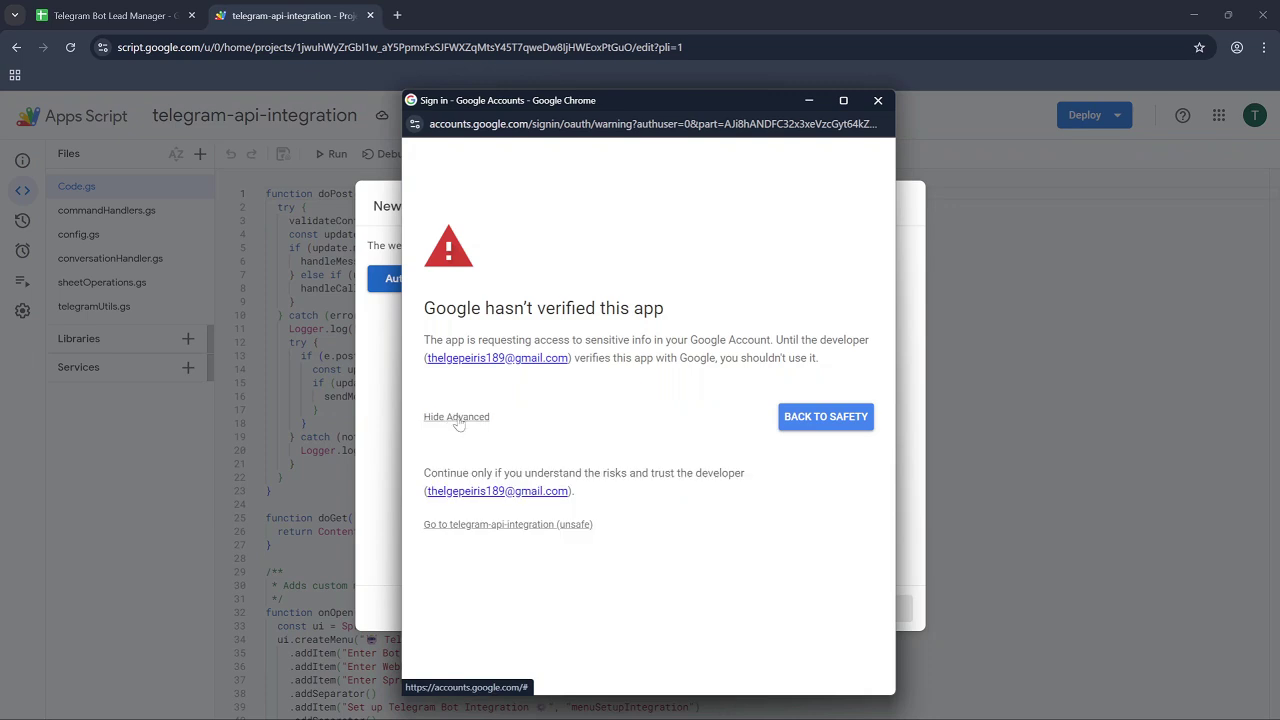
{"action": "left_click", "coordinate": [492, 525]}
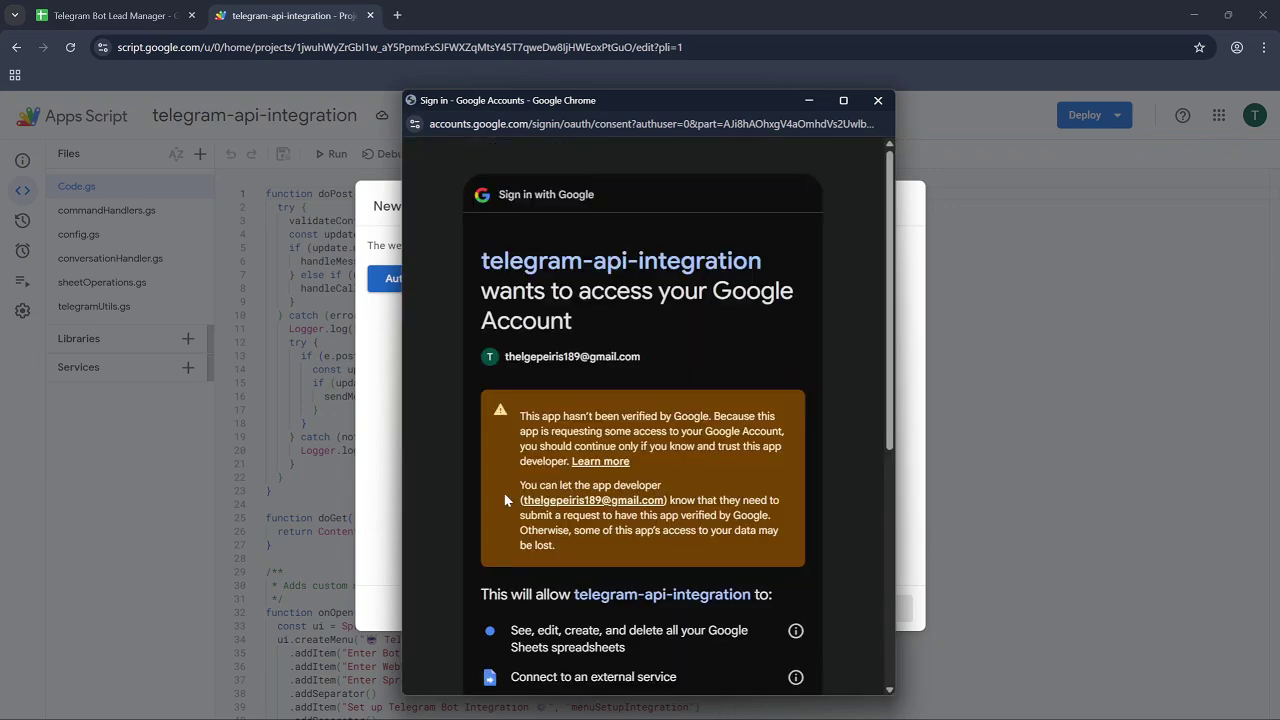
{"action": "scroll", "coordinate": [614, 487], "scroll_direction": "down", "scroll_amount": 5}
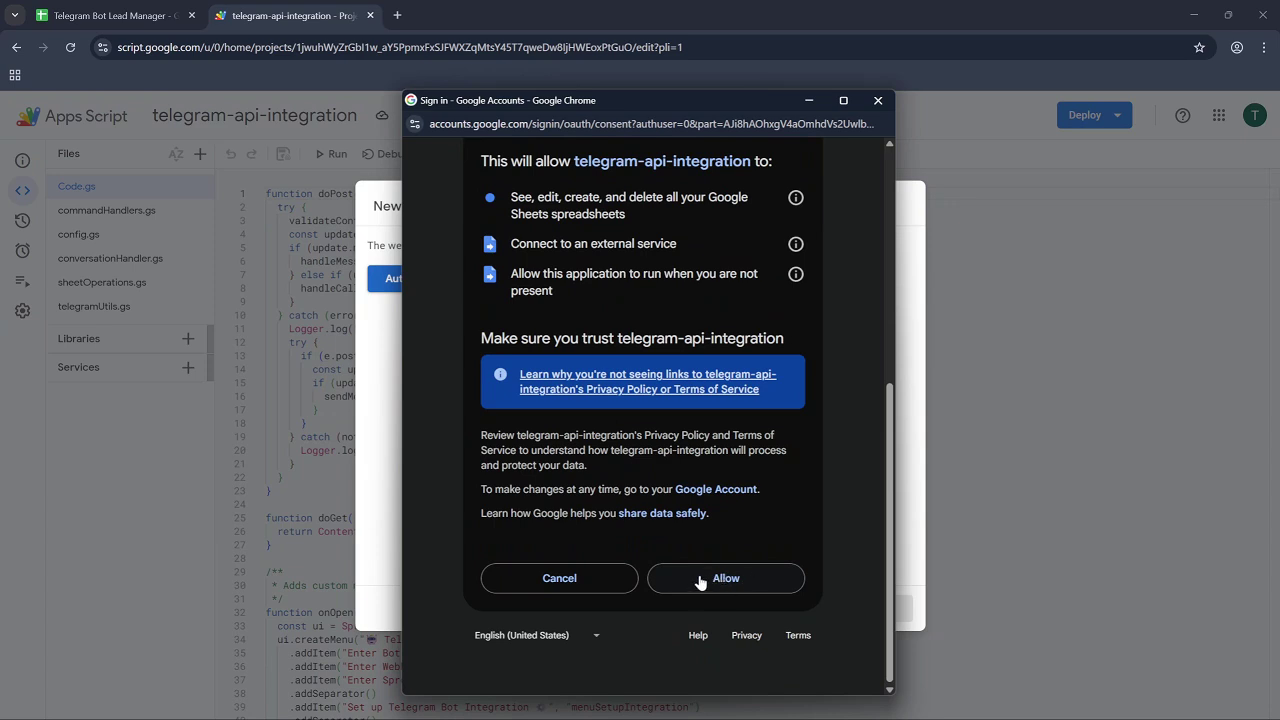
{"action": "left_click", "coordinate": [740, 580]}
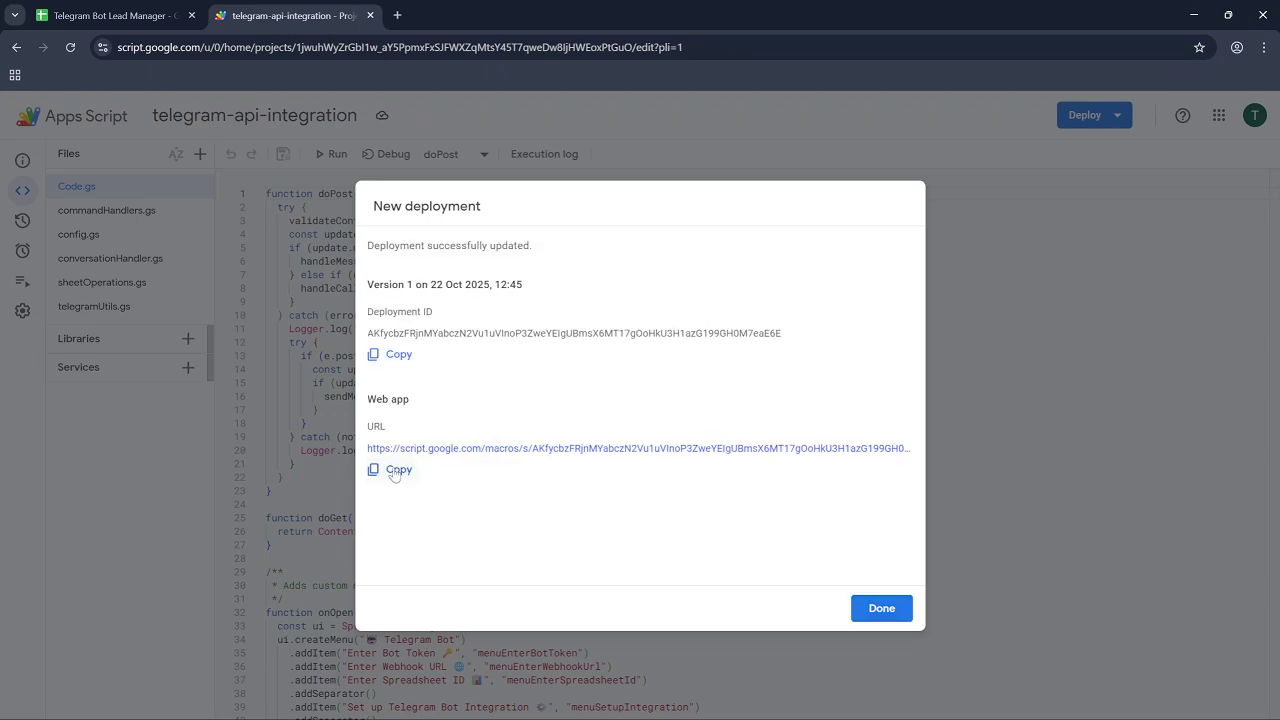
Paste the Version 1 web app URL into Notepad, close the deployment, return to the spreadsheet.
{"action": "left_click", "coordinate": [395, 476]}
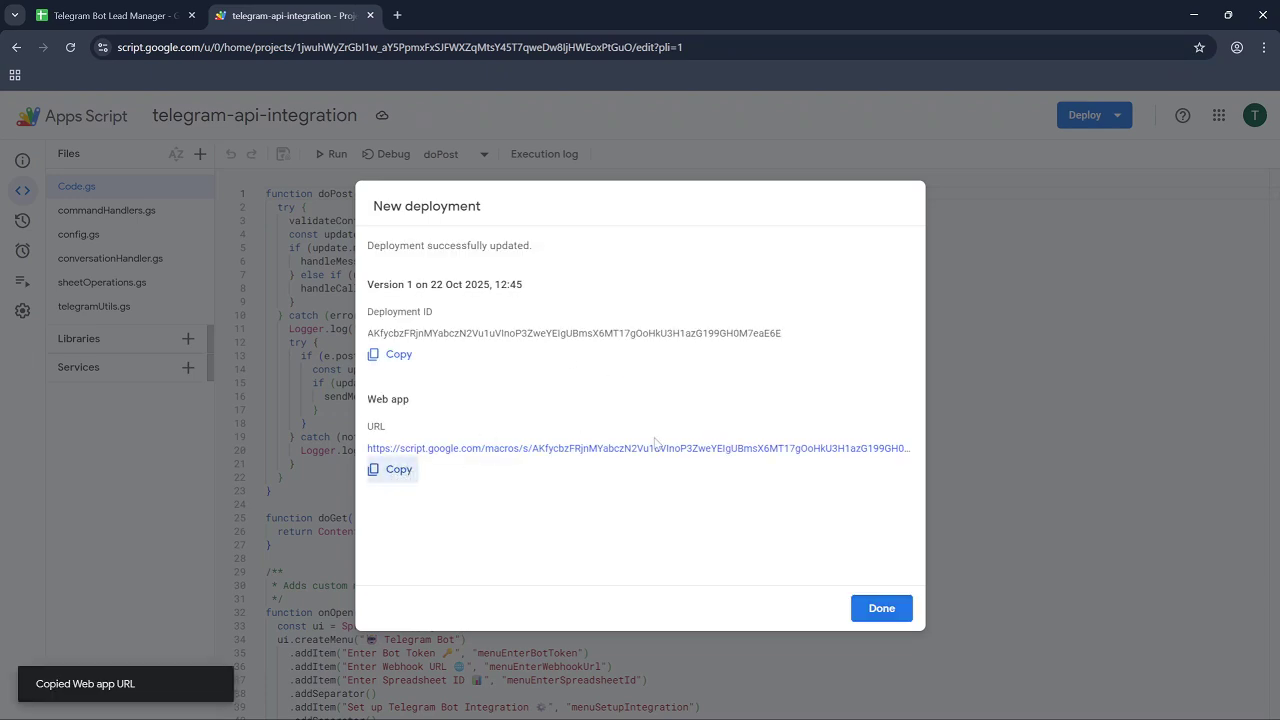
{"action": "key", "text": "alt+Tab"}
{"action": "key", "text": "ctrl+v"}
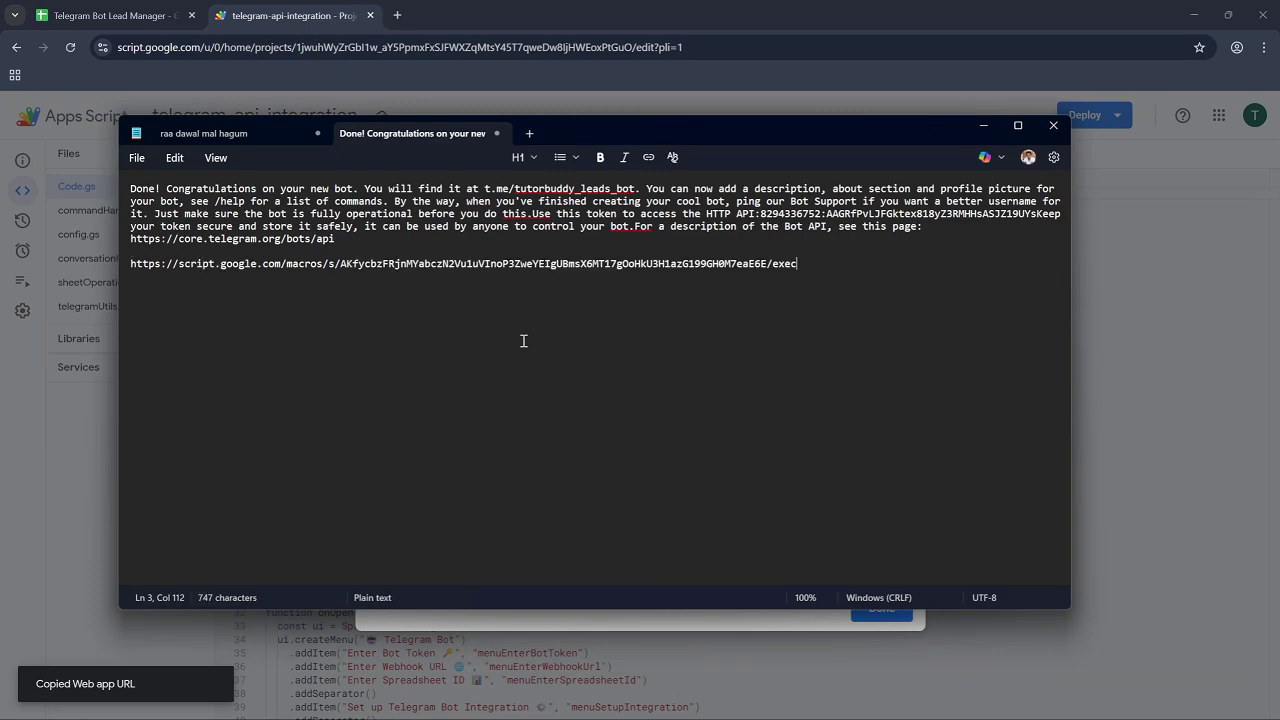
{"action": "key", "text": "alt+Tab"}
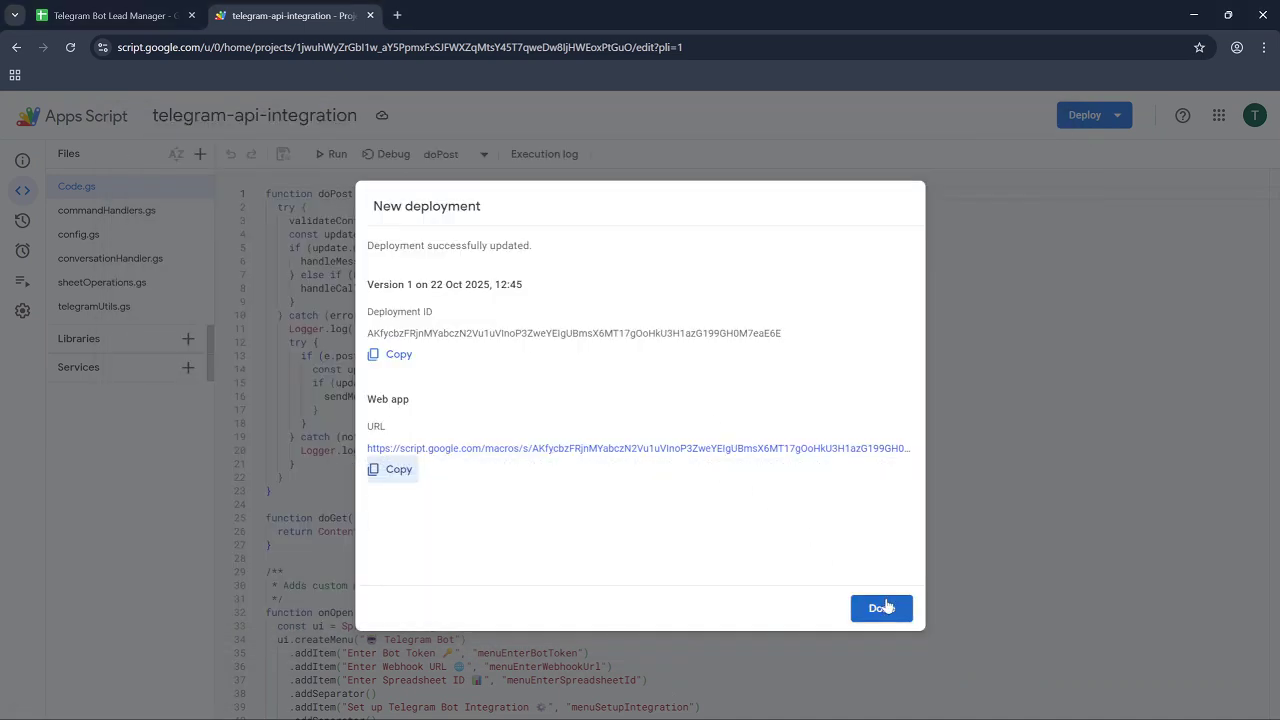
{"action": "left_click", "coordinate": [884, 608]}
{"action": "left_click", "coordinate": [140, 17]}
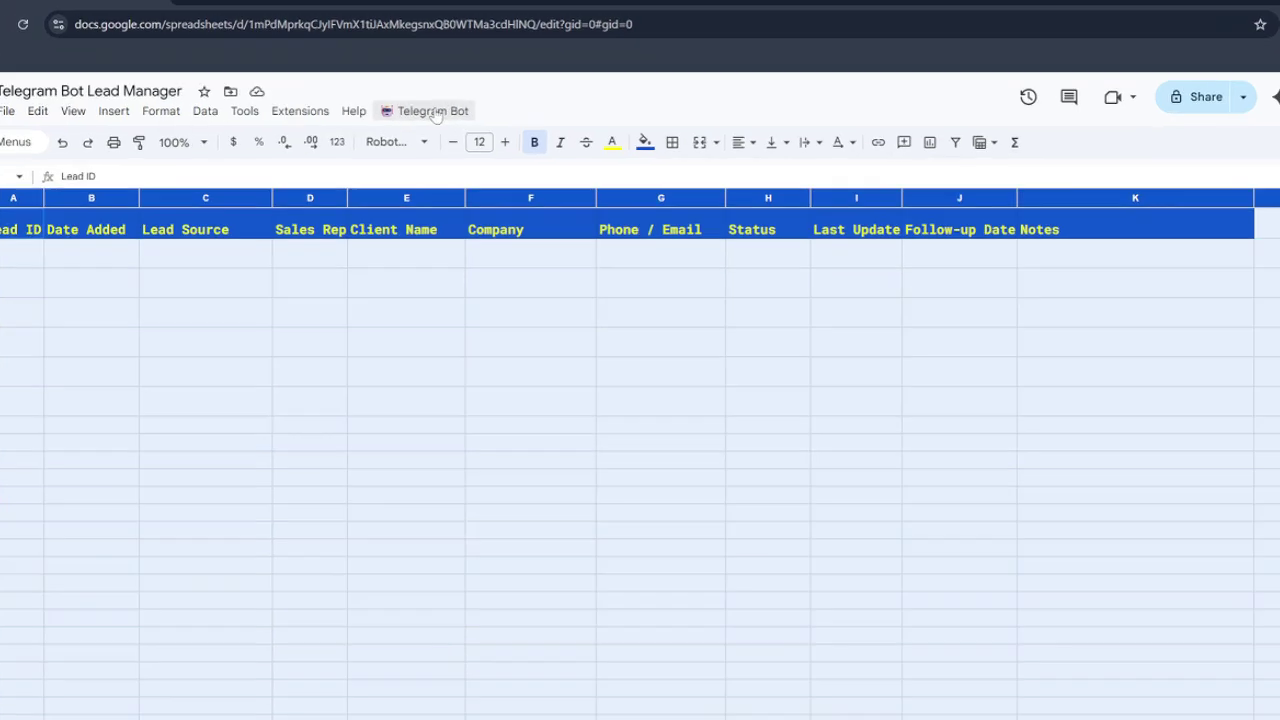
Paste the bot token from Notepad into Telegram Bot > Enter Bot Token and confirm.
{"action": "left_click", "coordinate": [421, 128]}
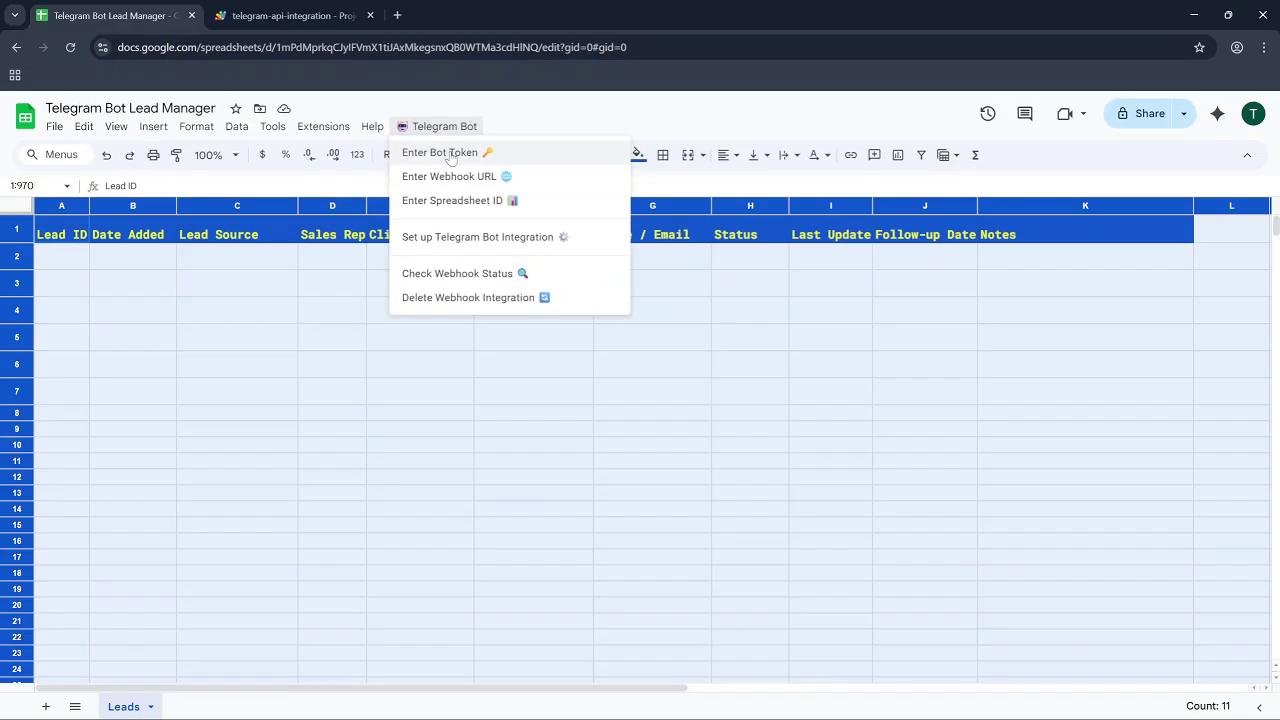
{"action": "left_click", "coordinate": [450, 155]}
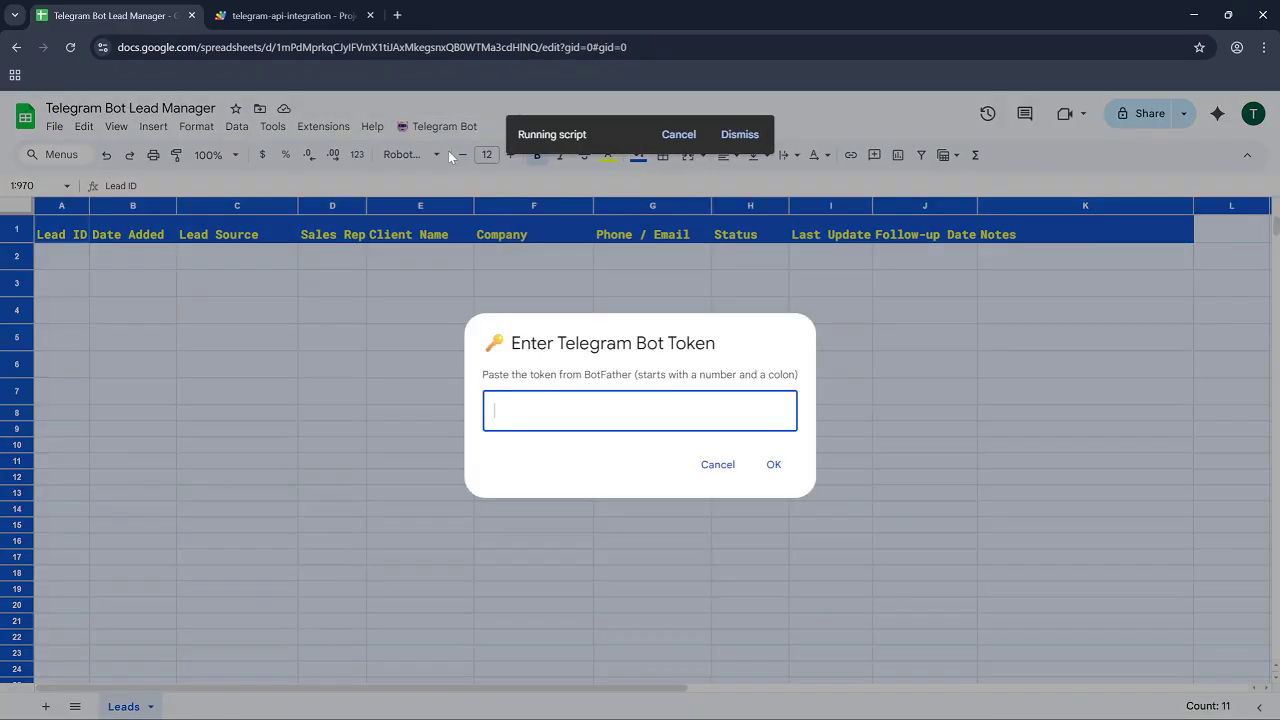
{"action": "key", "text": "alt+Tab"}
{"action": "left_click_drag", "start_coordinate": [760, 213], "coordinate": [1028, 225]}
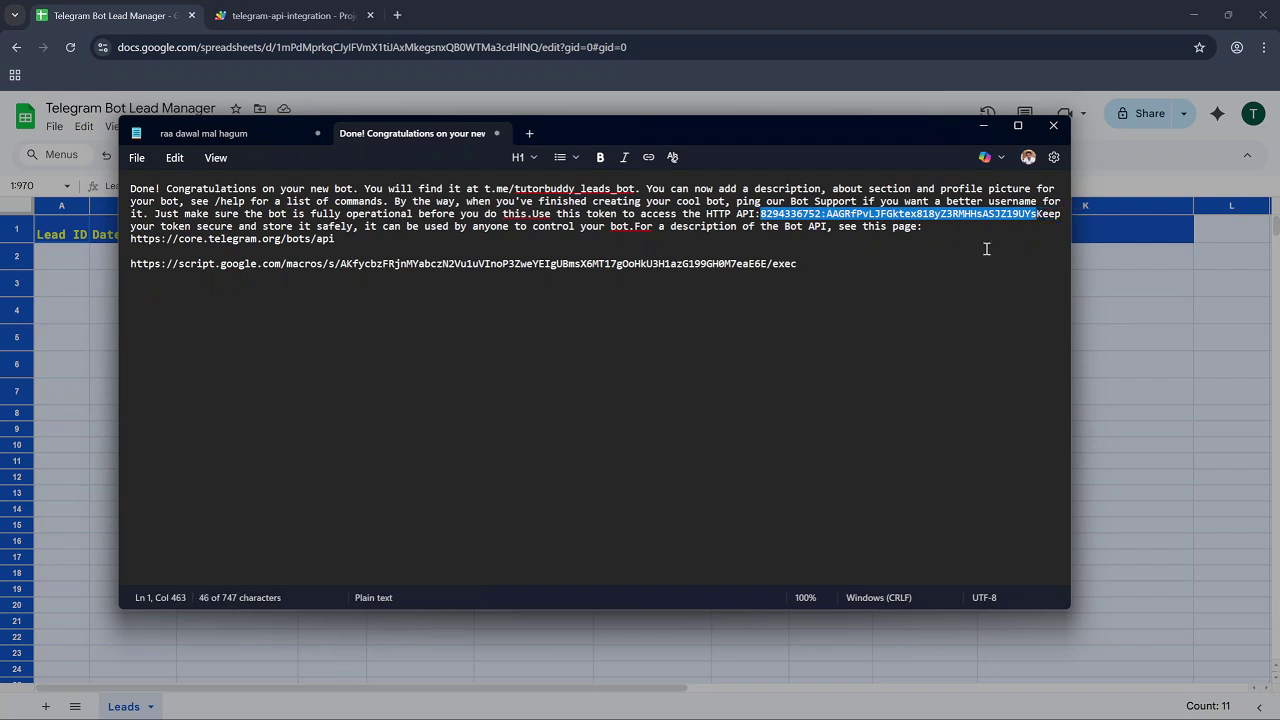
{"action": "key", "text": "ctrl+c"}
{"action": "key", "text": "alt+Tab"}
{"action": "key", "text": "ctrl+v"}
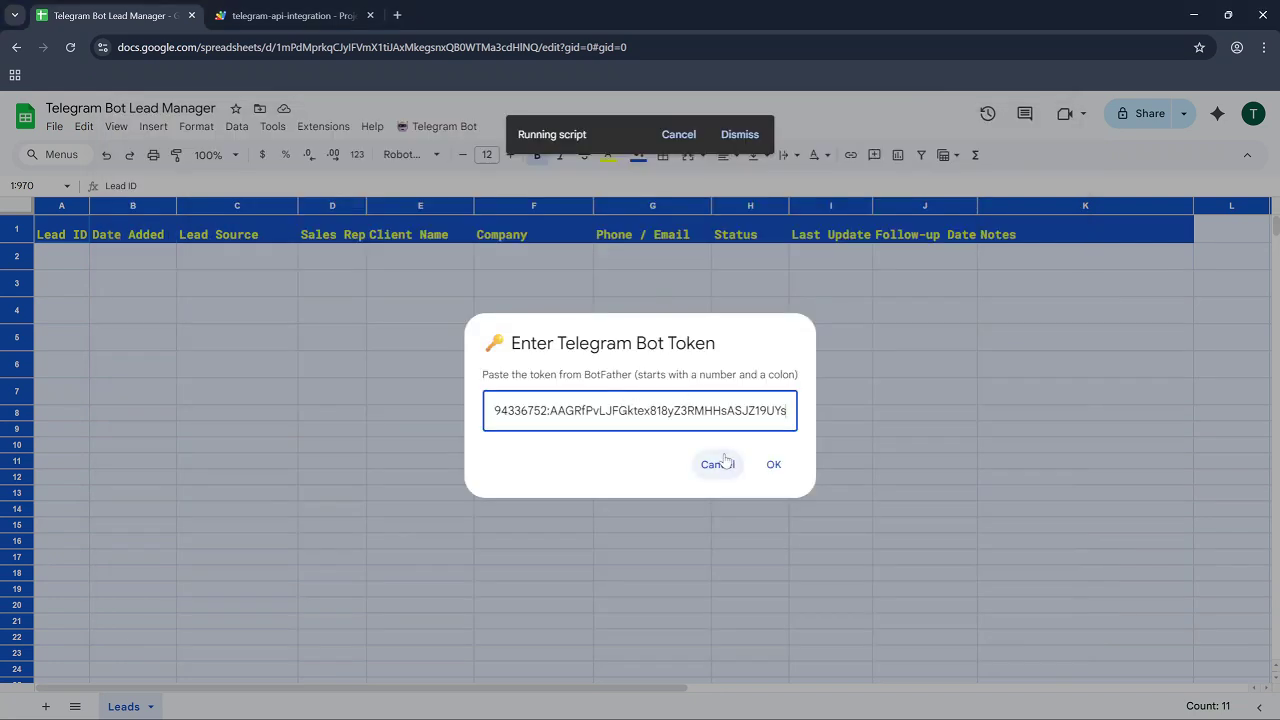
{"action": "left_click", "coordinate": [775, 464]}
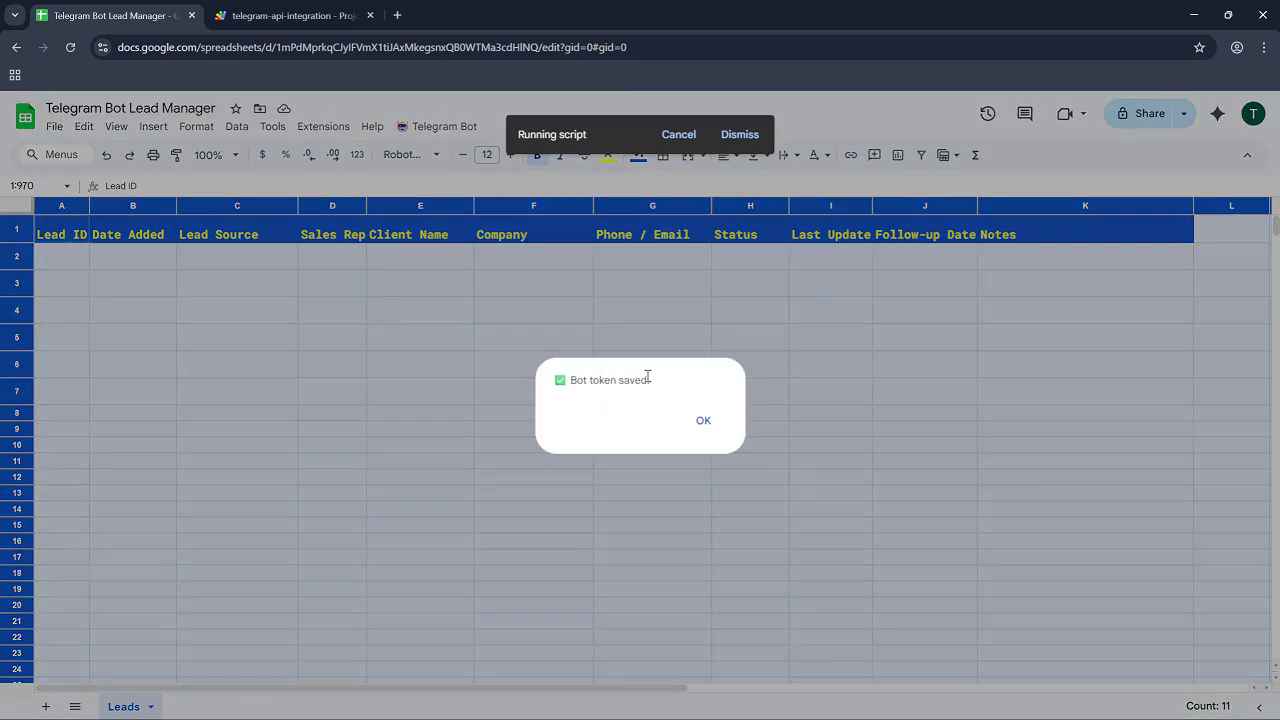
{"action": "left_click", "coordinate": [702, 421]}
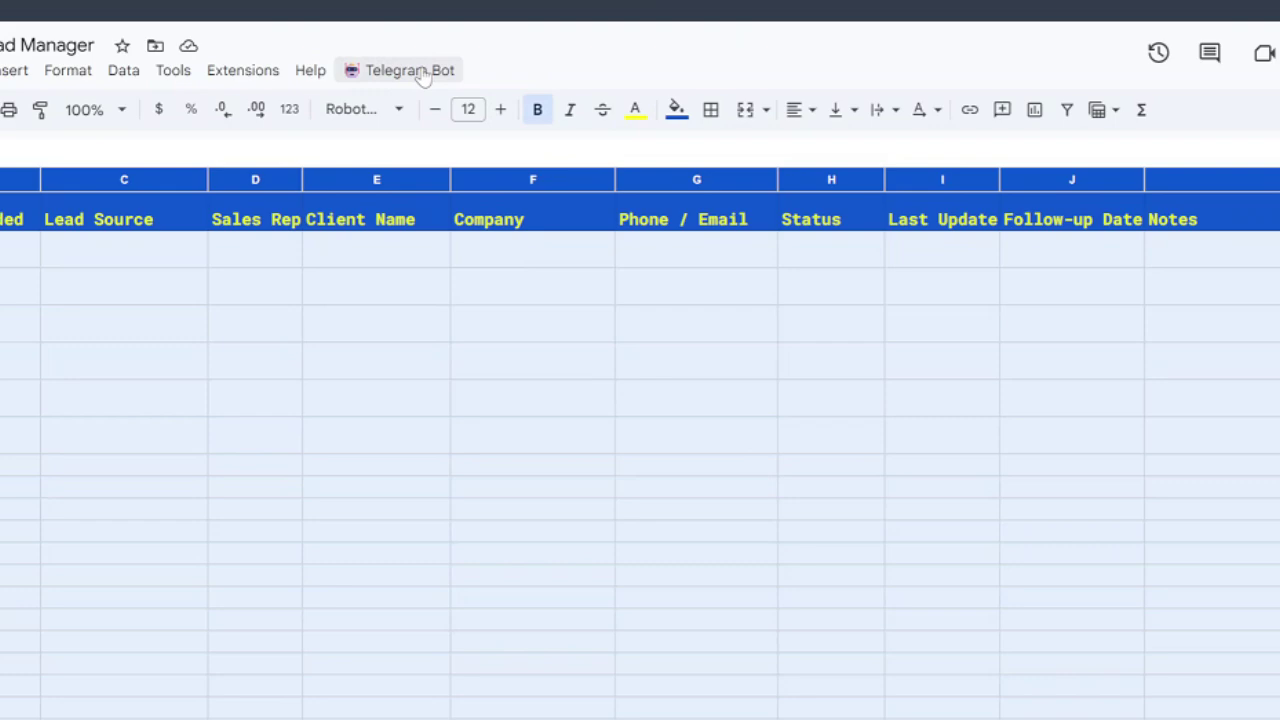
Paste the /exec web app URL from Notepad into Telegram Bot > Enter Webhook URL.
{"action": "left_click", "coordinate": [445, 127]}
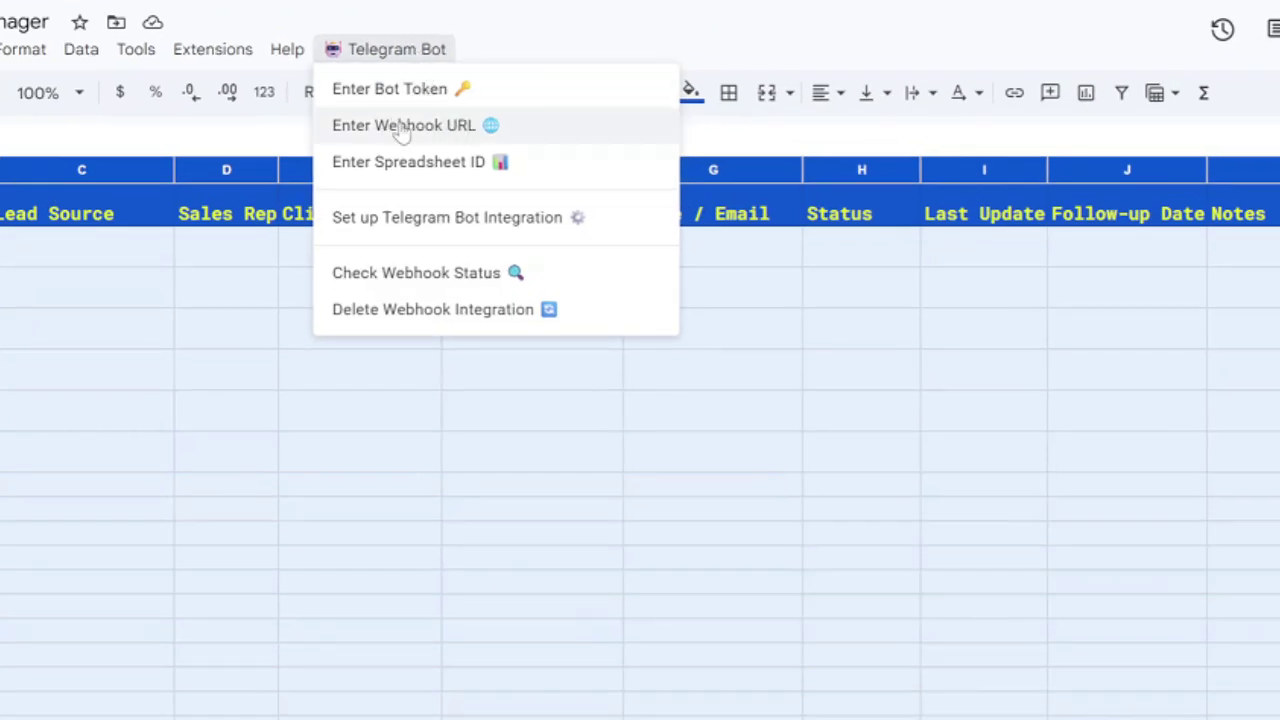
{"action": "left_click", "coordinate": [432, 127]}
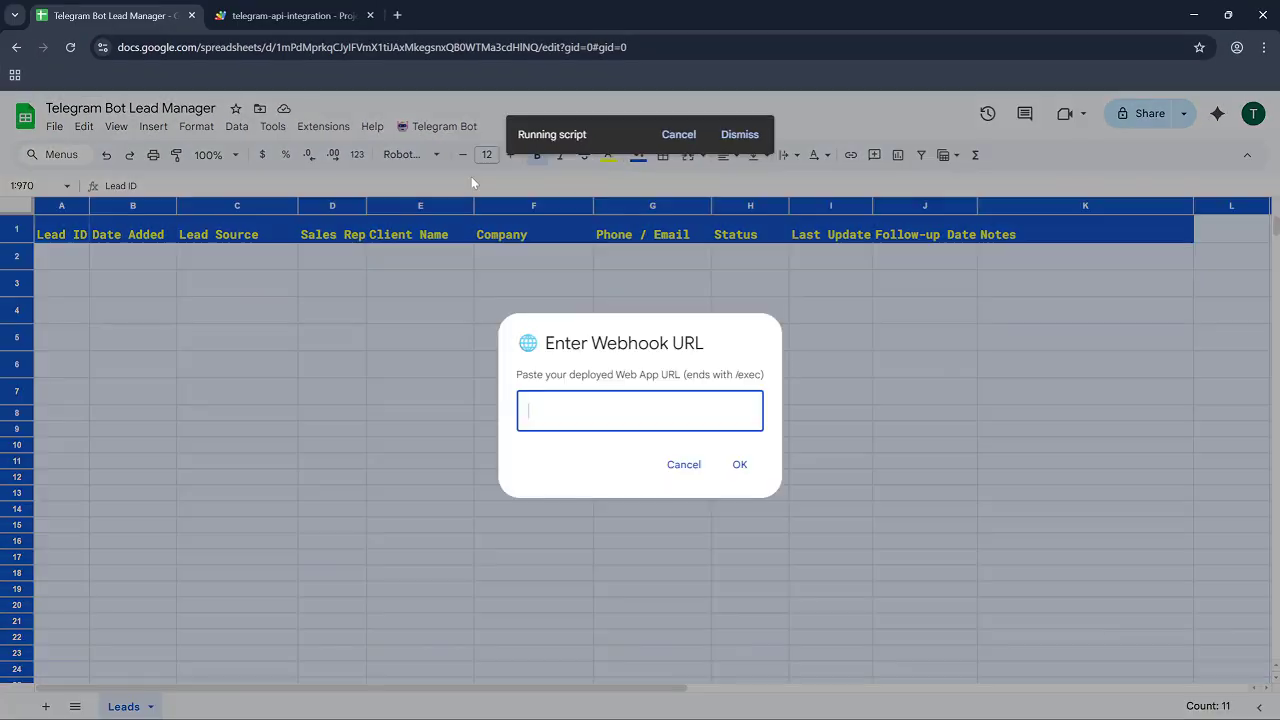
{"action": "key", "text": "alt+Tab"}
{"action": "left_click_drag", "start_coordinate": [797, 263], "coordinate": [130, 263]}
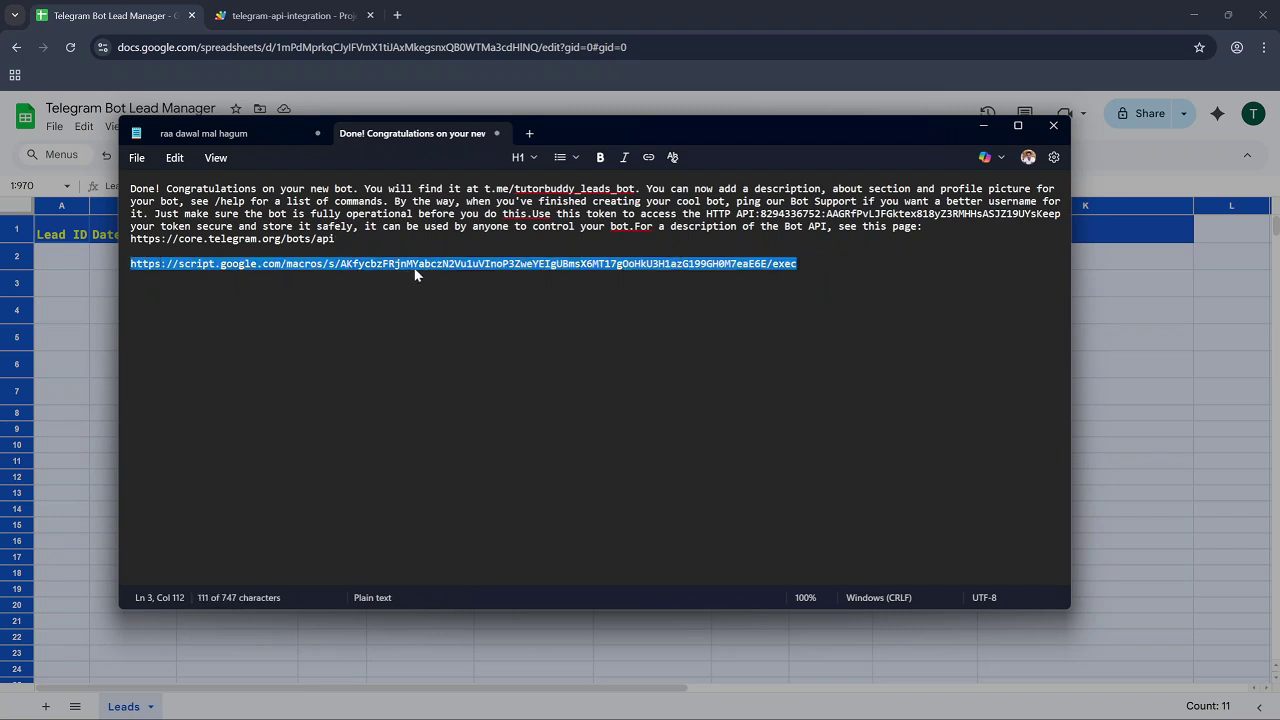
{"action": "left_click", "coordinate": [674, 20]}
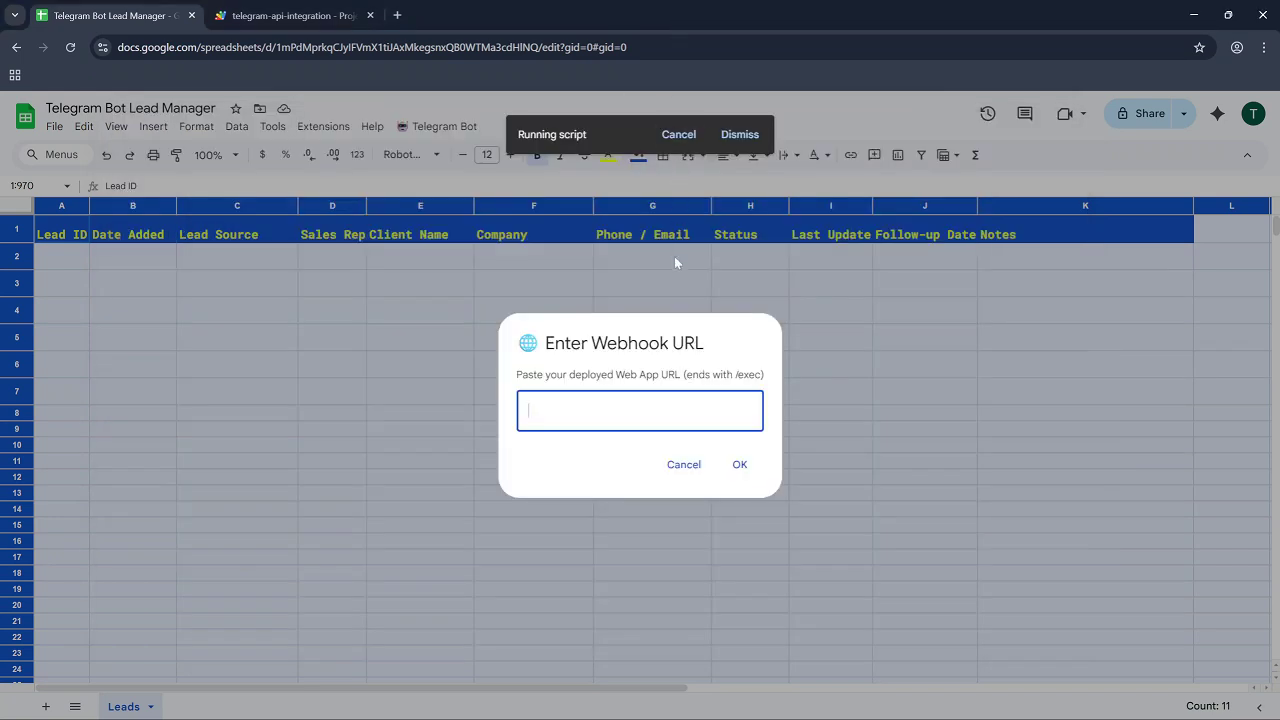
{"action": "key", "text": "ctrl+v"}
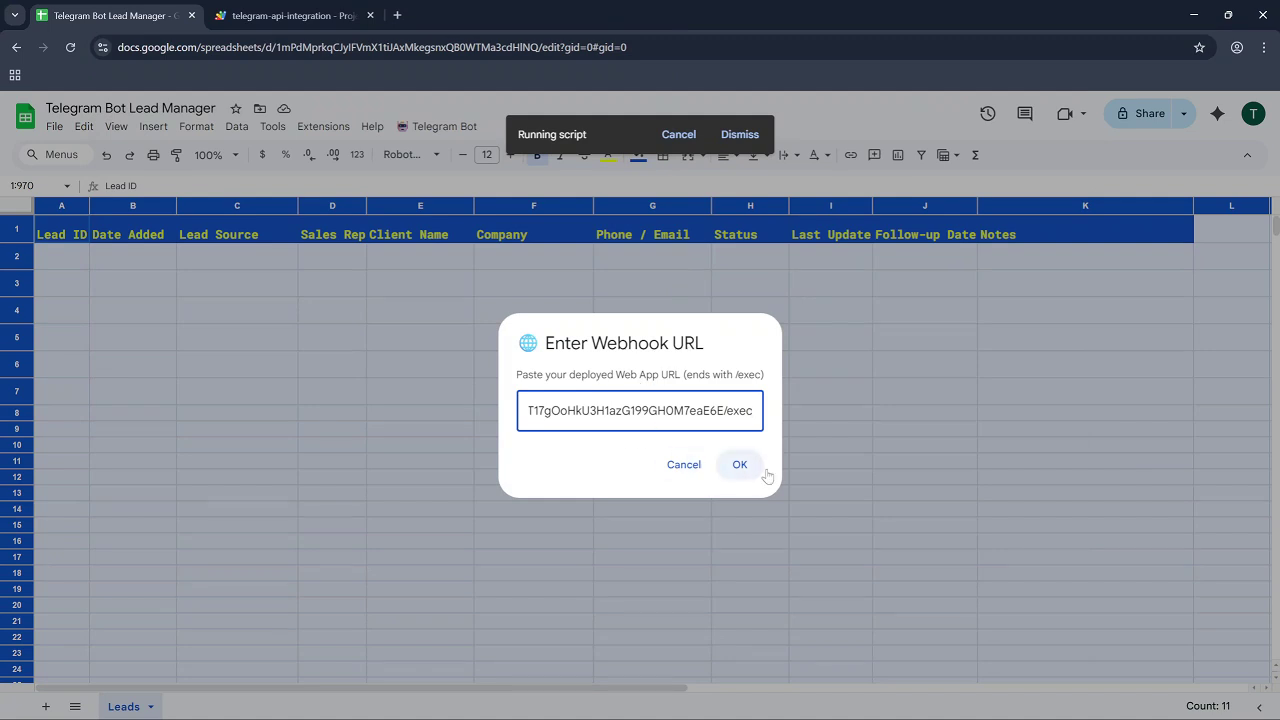
{"action": "left_click", "coordinate": [740, 464]}
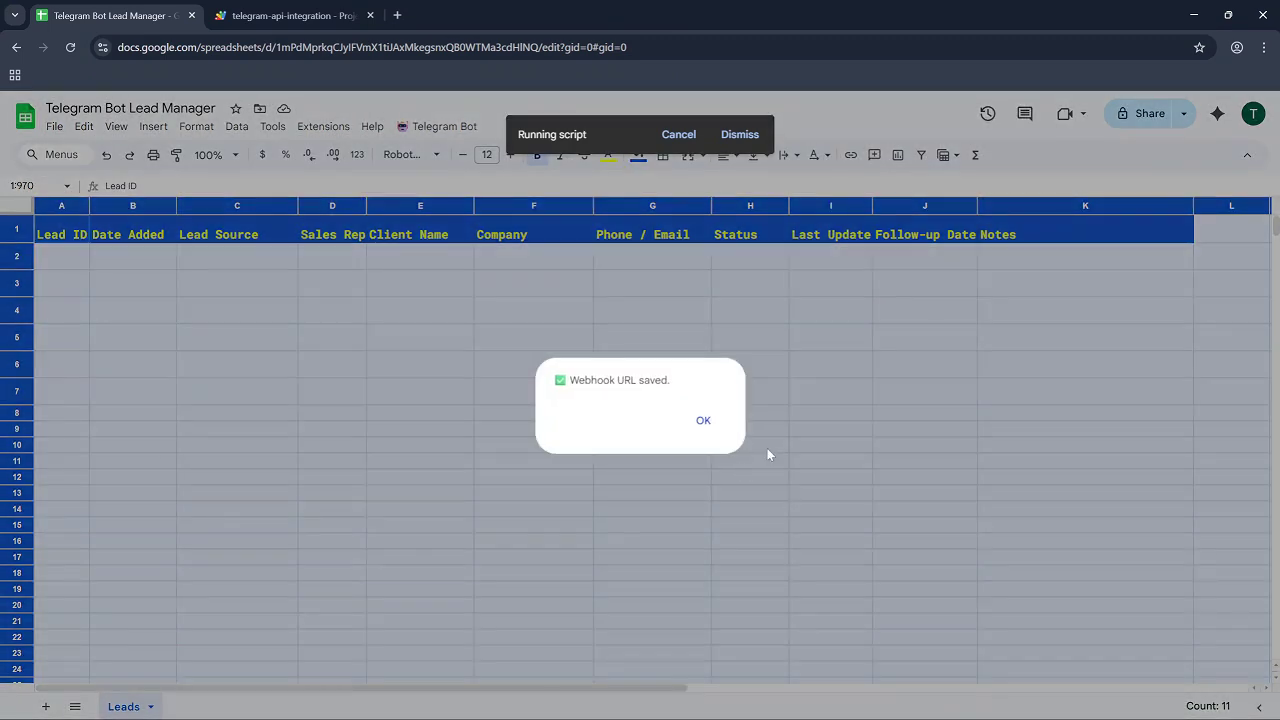
{"action": "left_click", "coordinate": [703, 424]}
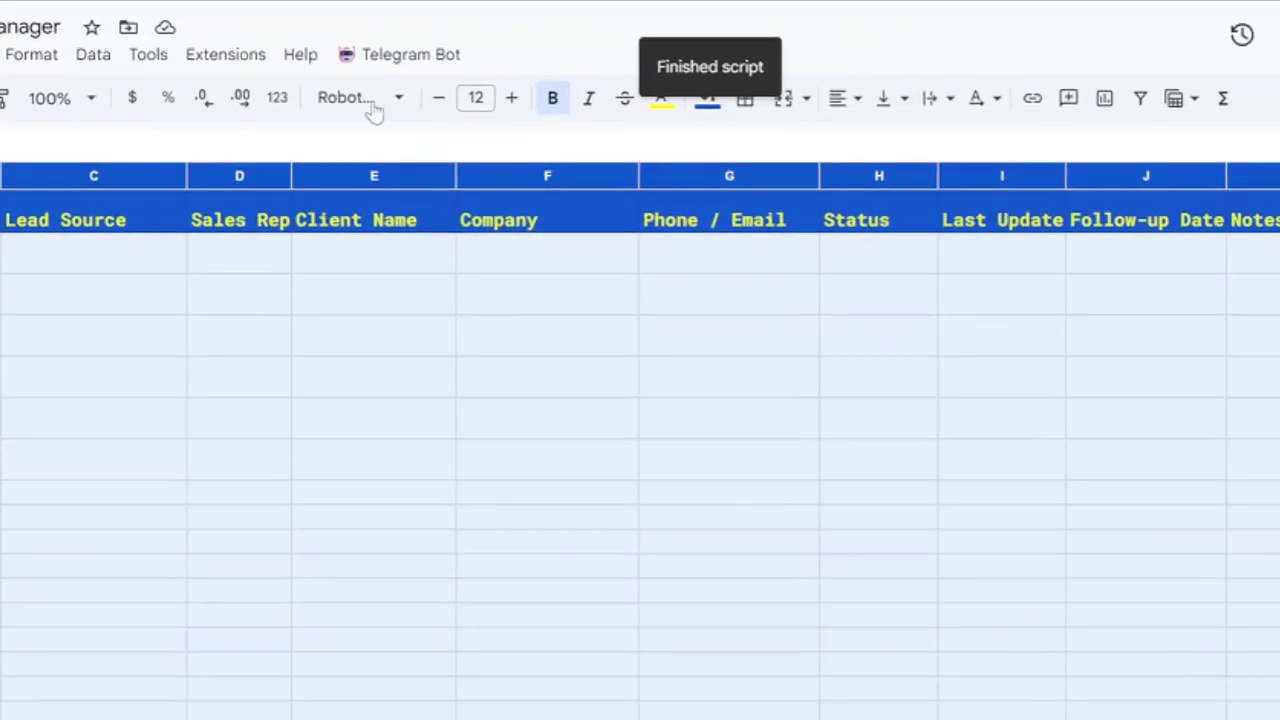
Copy the ID from the address bar into Telegram Bot > Enter Spreadsheet ID and confirm.
{"action": "left_click", "coordinate": [396, 62]}
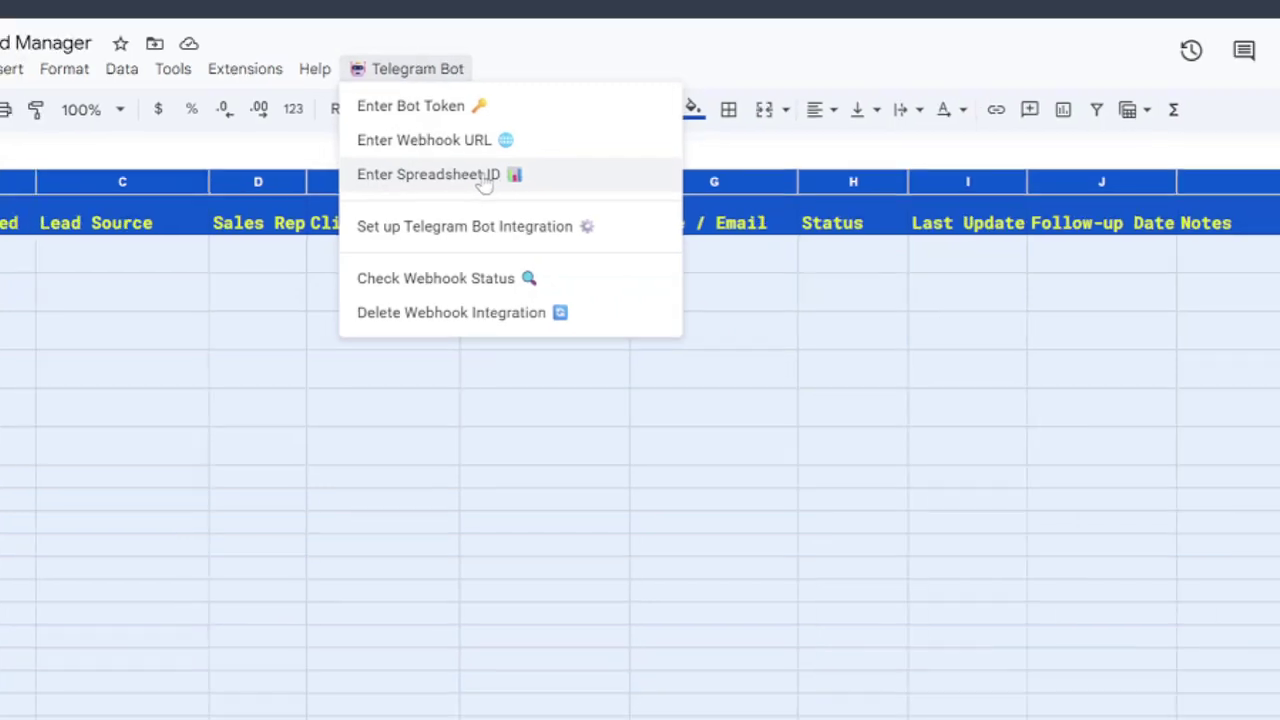
{"action": "left_click", "coordinate": [485, 176]}
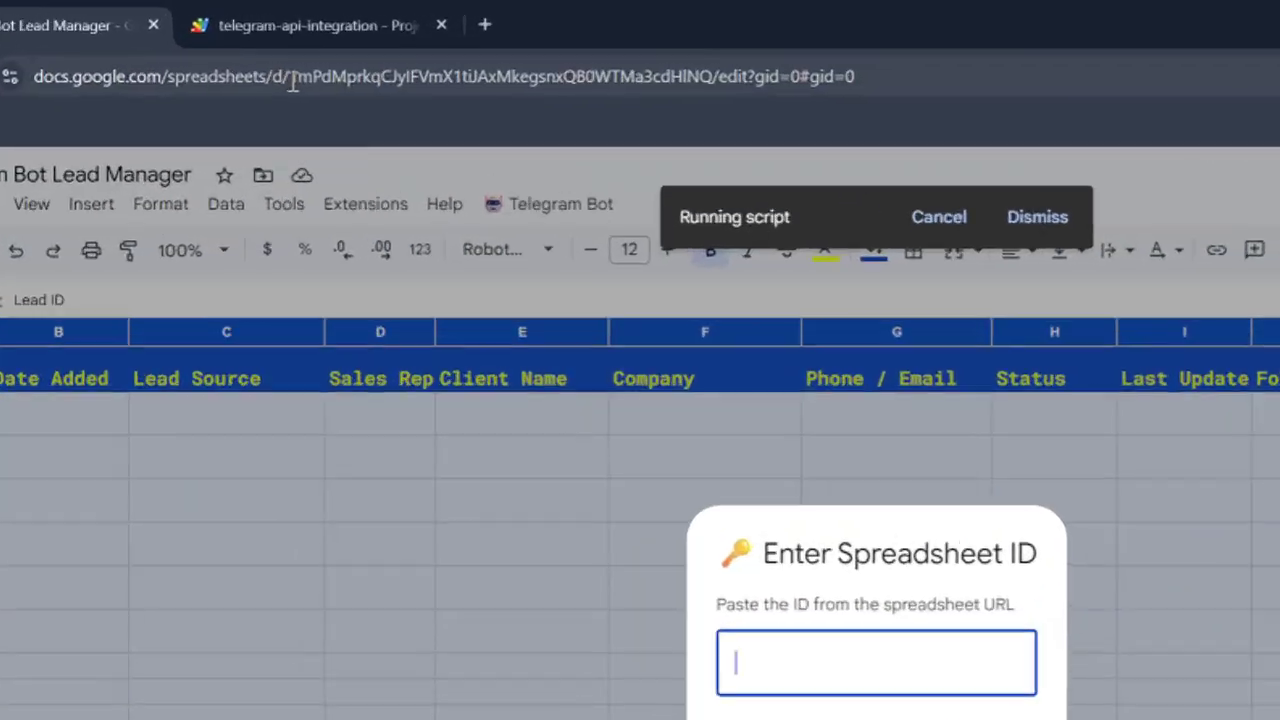
{"action": "left_click_drag", "start_coordinate": [291, 80], "coordinate": [714, 82]}
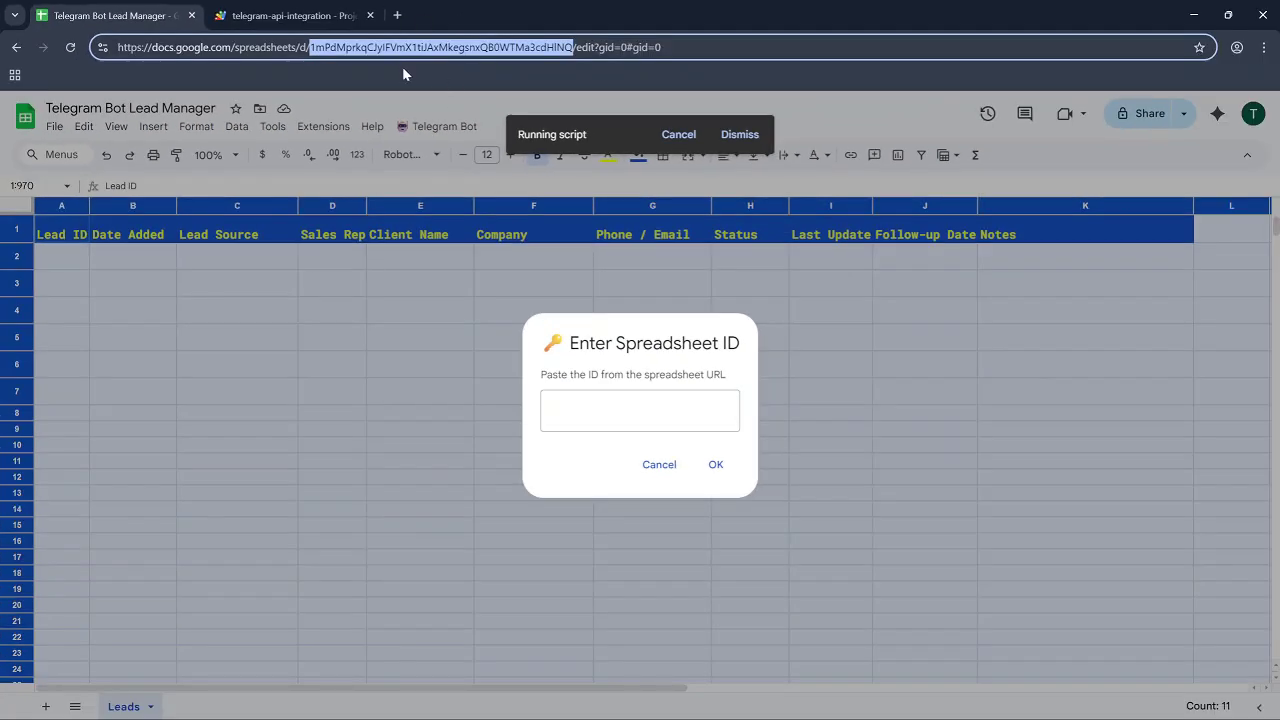
{"action": "left_click", "coordinate": [640, 410]}
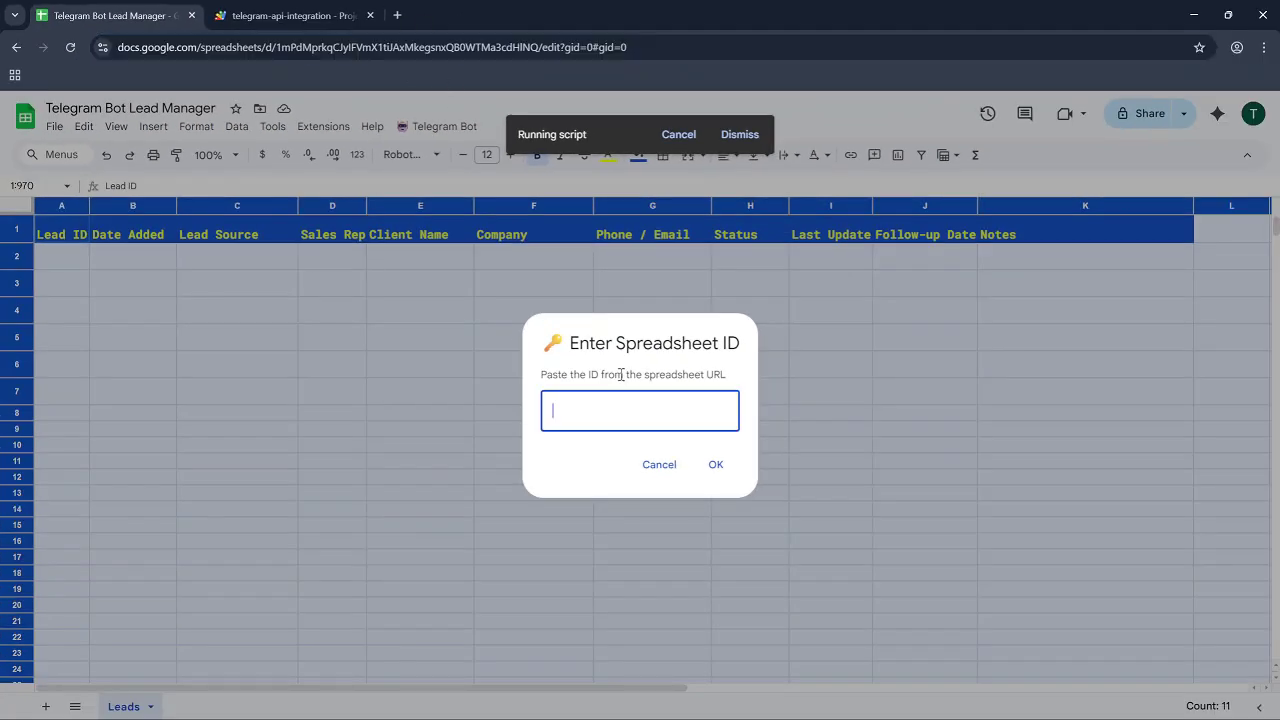
{"action": "key", "text": "ctrl+v"}
{"action": "left_click", "coordinate": [716, 466]}
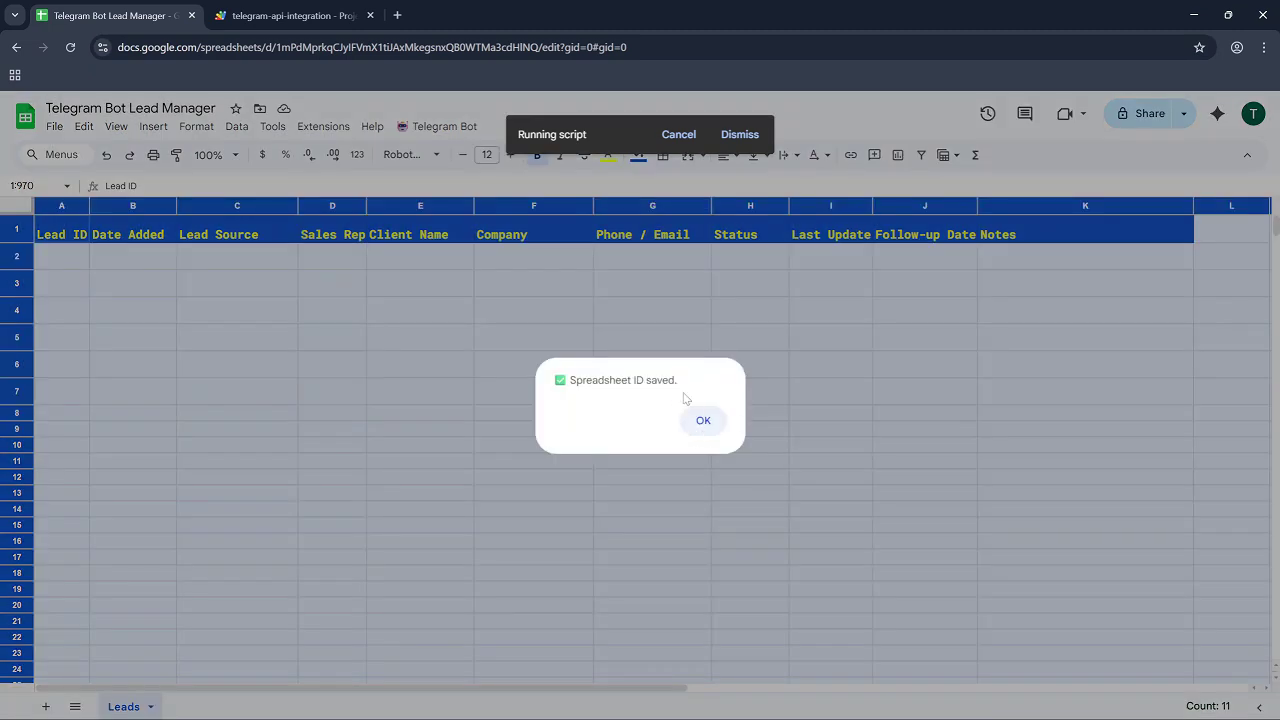
{"action": "left_click", "coordinate": [704, 421]}
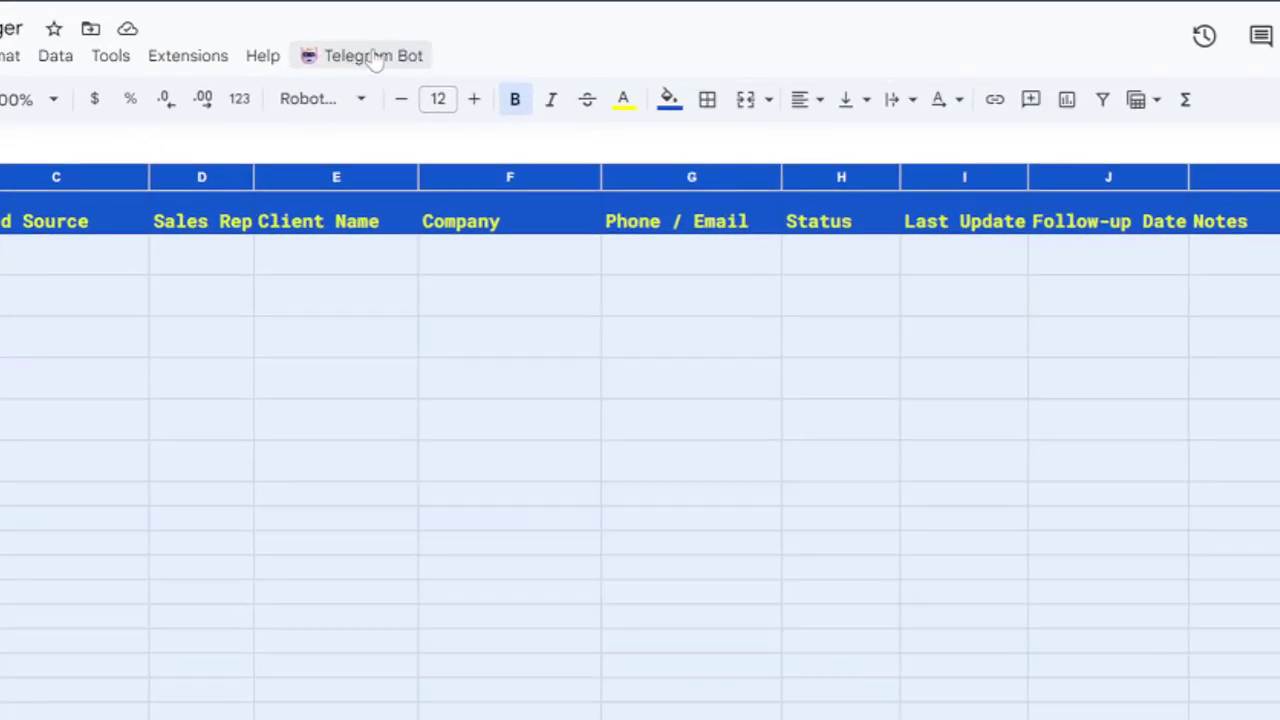
Run Set up Telegram Bot Integration from the Telegram Bot menu to link the lead tracker sheet.
{"action": "left_click", "coordinate": [444, 127]}
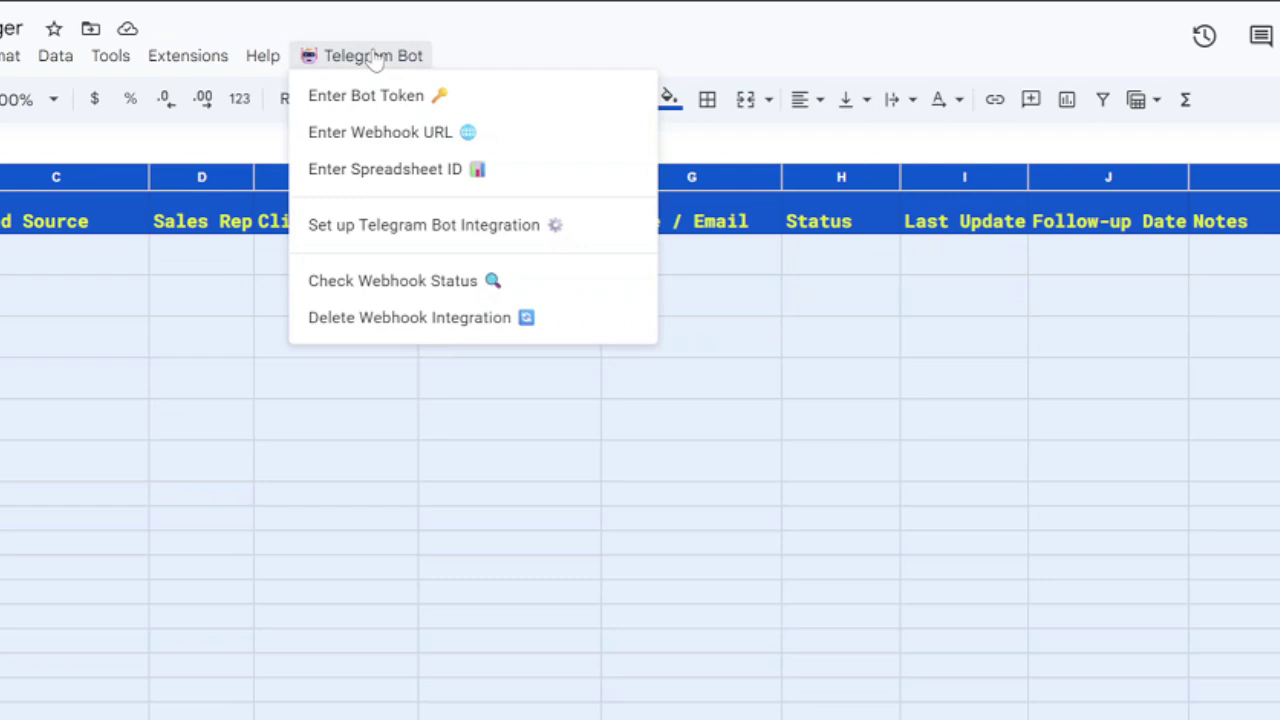
{"action": "left_click", "coordinate": [482, 228]}
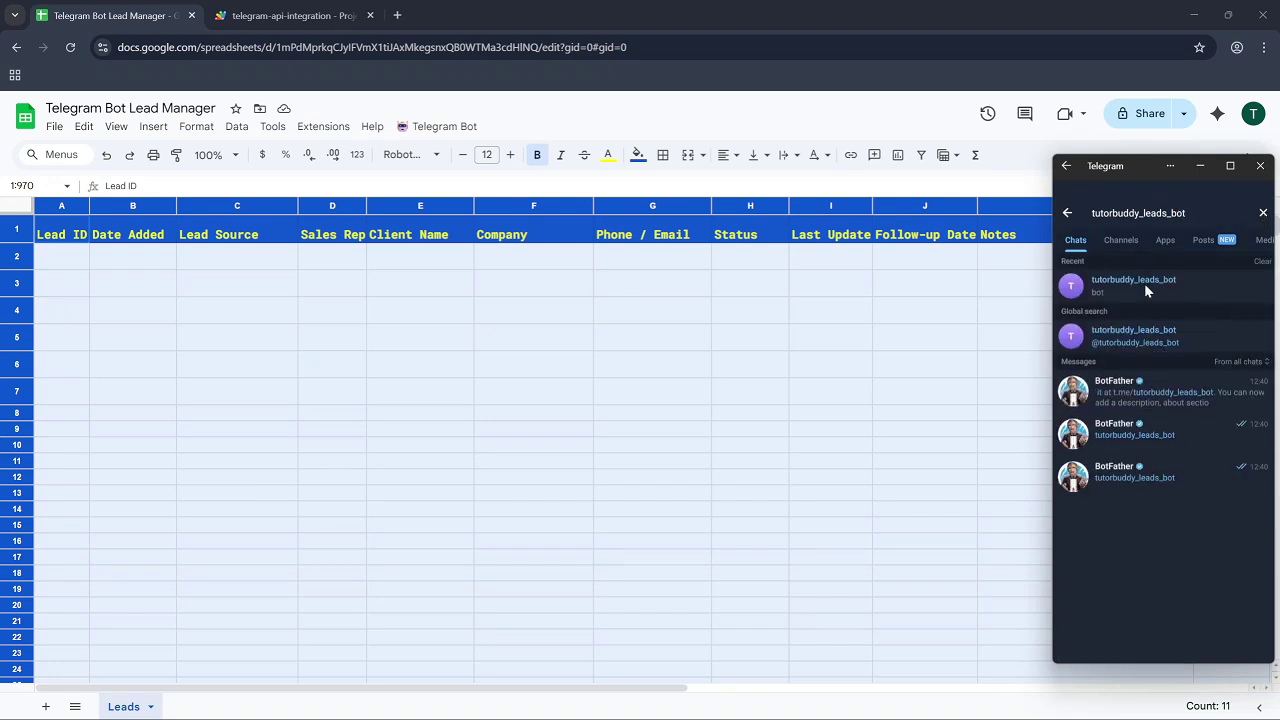
Open the tutorbuddy_leads_bot chat, start it, send /help, and begin drafting the next command.
{"action": "left_click", "coordinate": [1144, 283]}
{"action": "left_click", "coordinate": [1158, 643]}
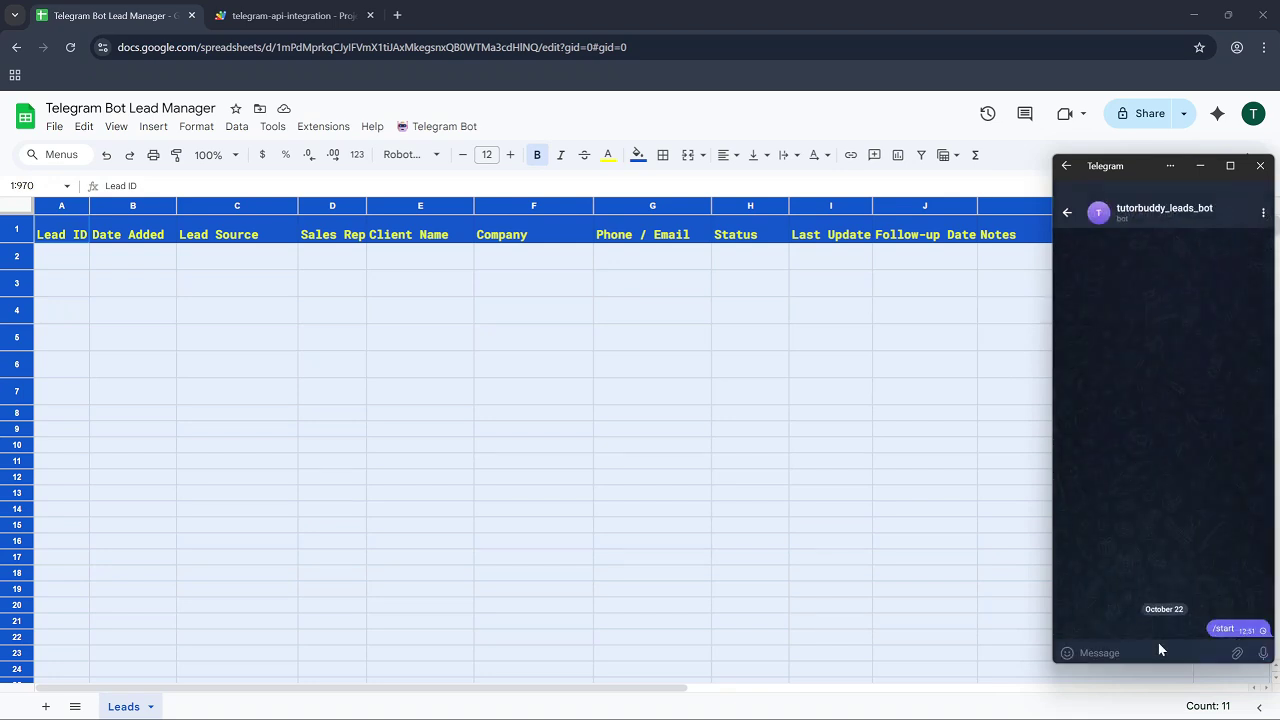
{"action": "left_click", "coordinate": [1104, 653]}
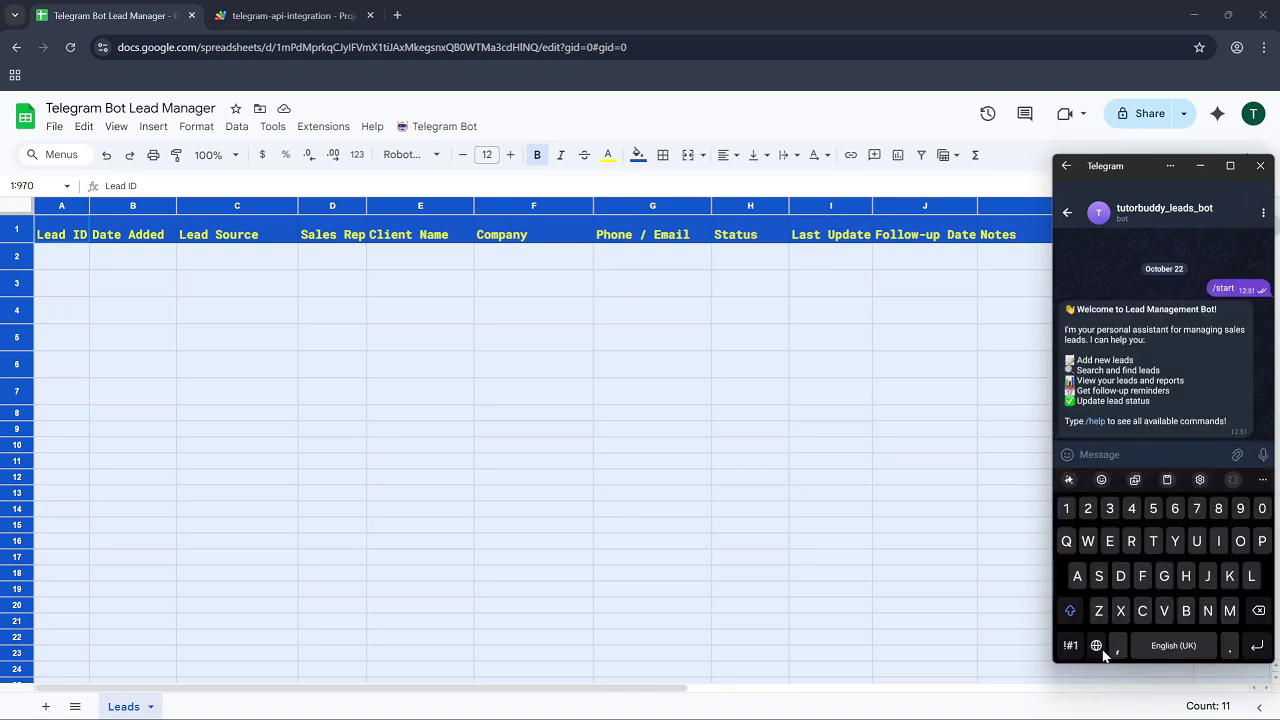
{"action": "type", "text": "/"}
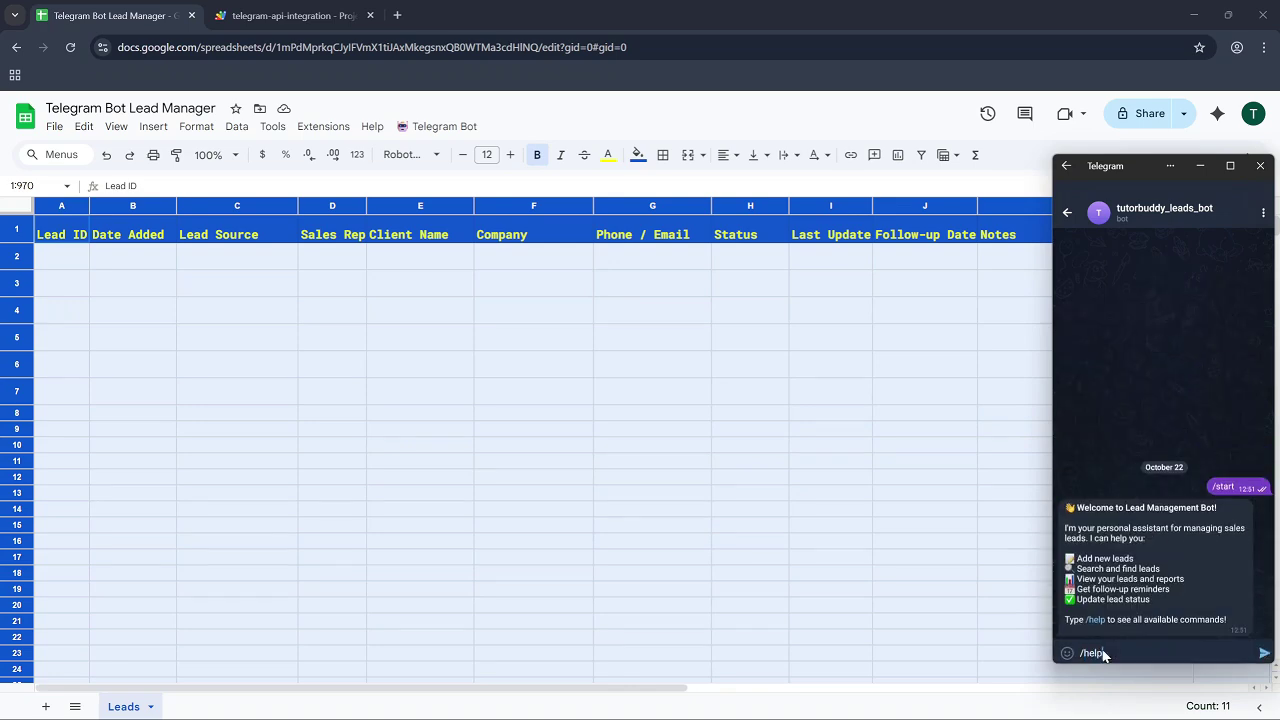
{"action": "type", "text": "help"}
{"action": "key", "text": "Return"}
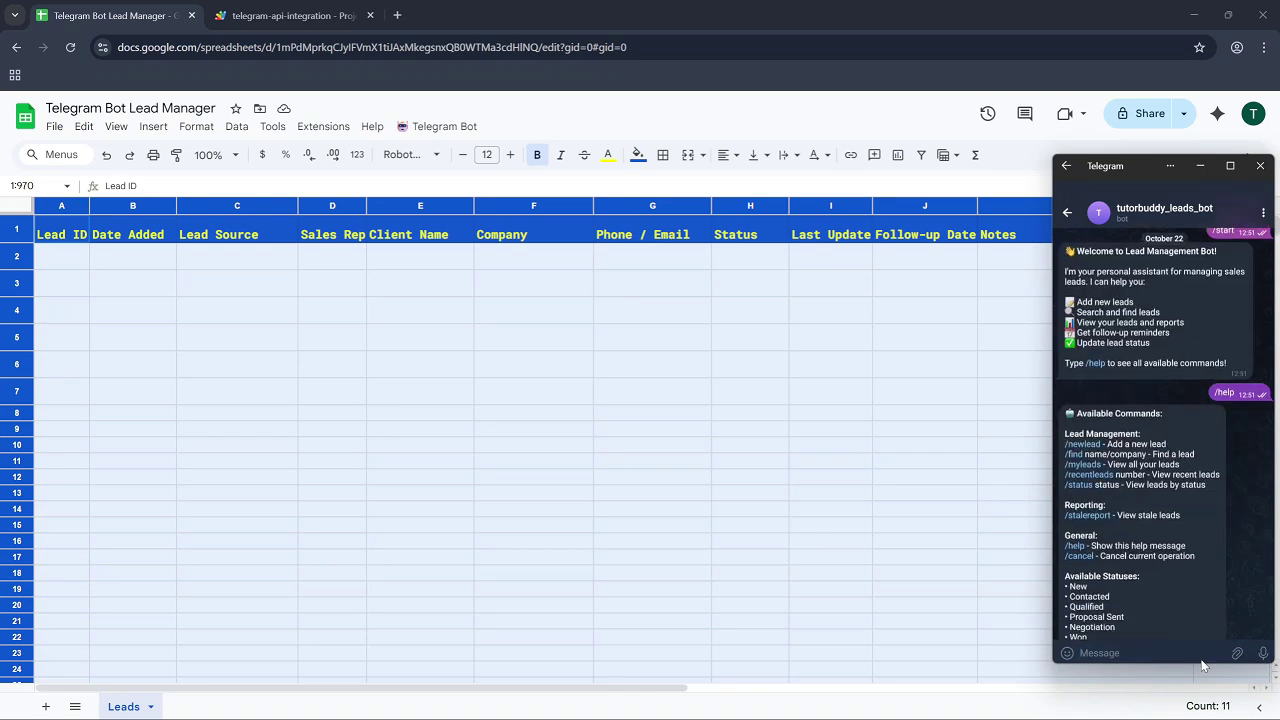
{"action": "left_click", "coordinate": [1136, 654]}
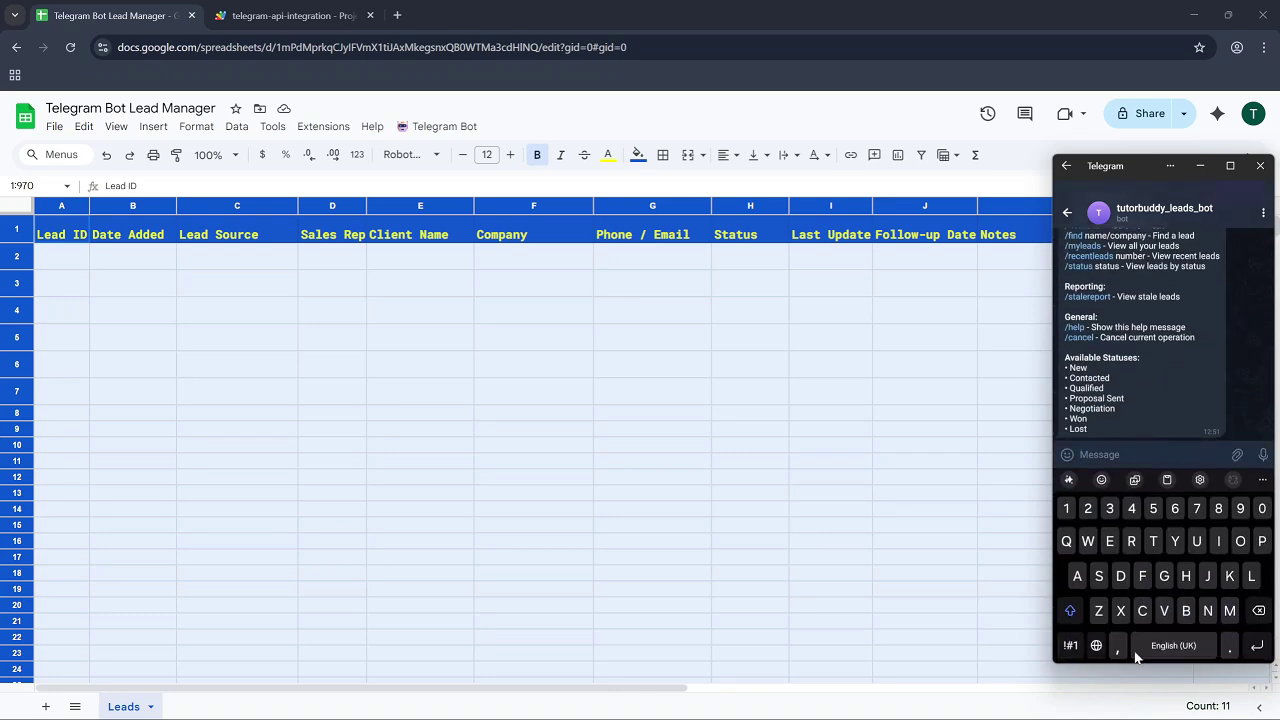
{"action": "type", "text": "/newlead"}
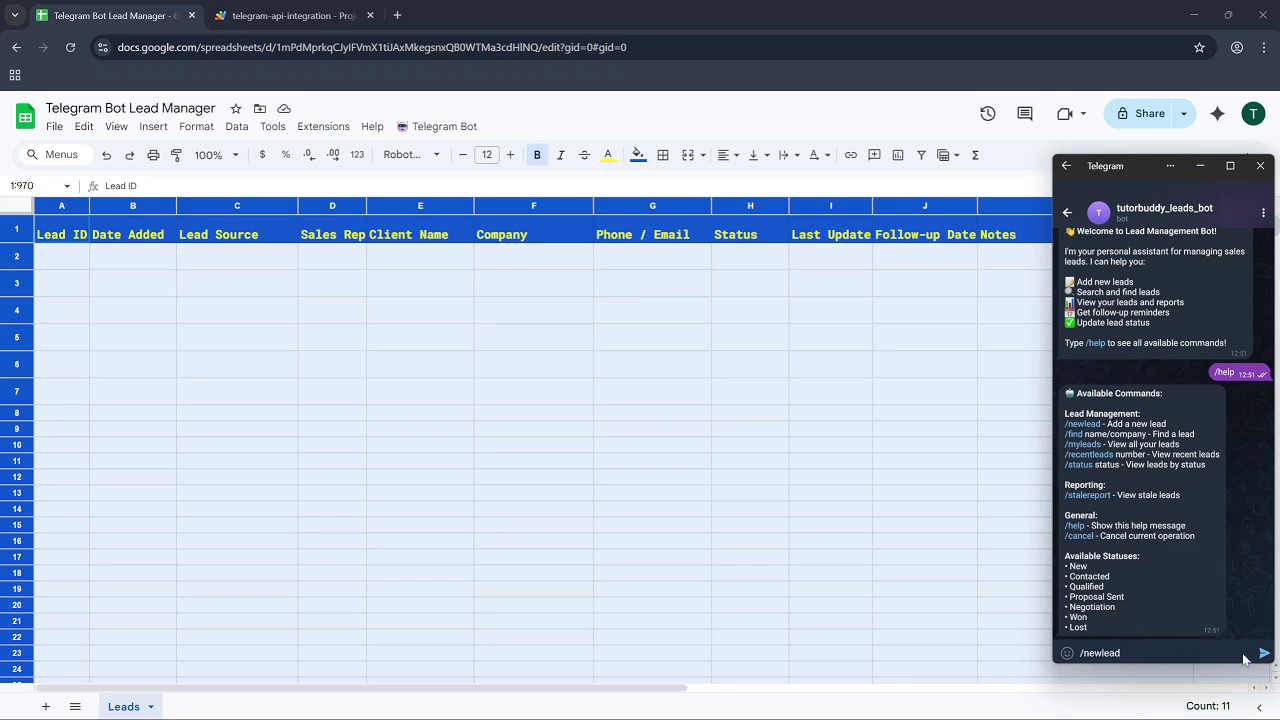
Send /newlead and answer with the client's name, company TutorBuddy, phone number, source website and note sample.
{"action": "left_click", "coordinate": [1263, 654]}
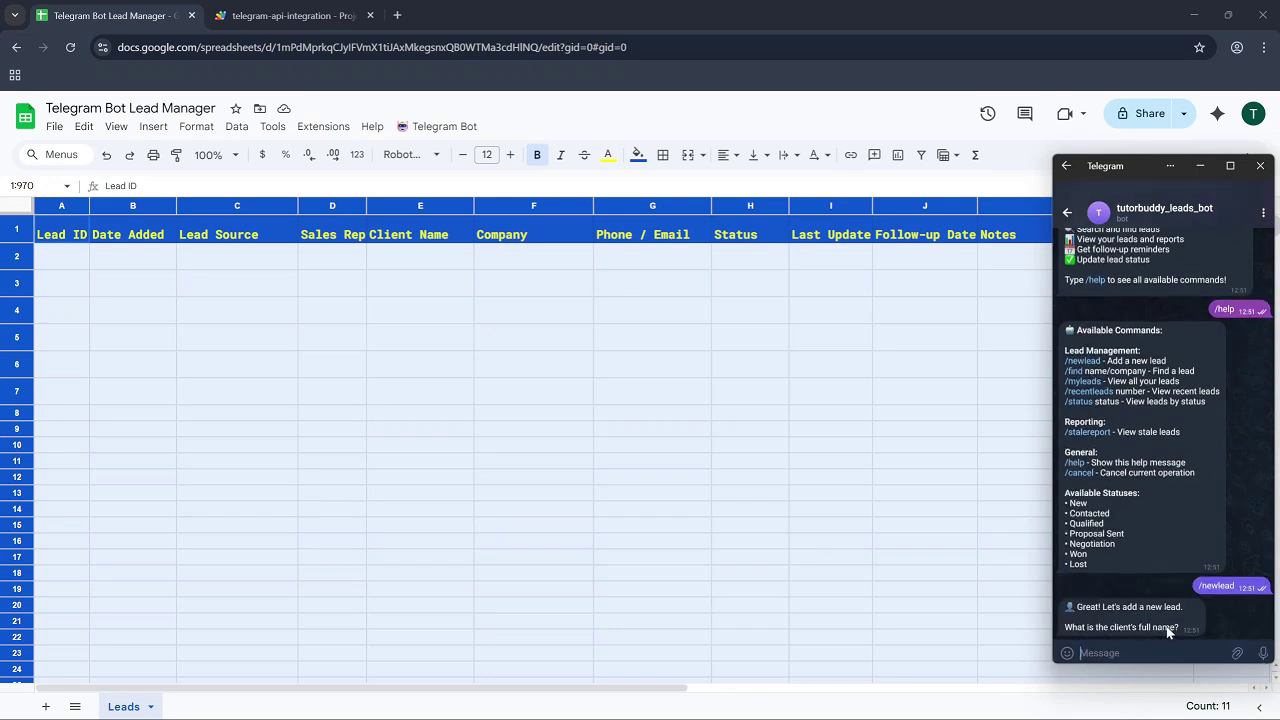
{"action": "type", "text": "John Doe"}
{"action": "left_click", "coordinate": [1263, 654]}
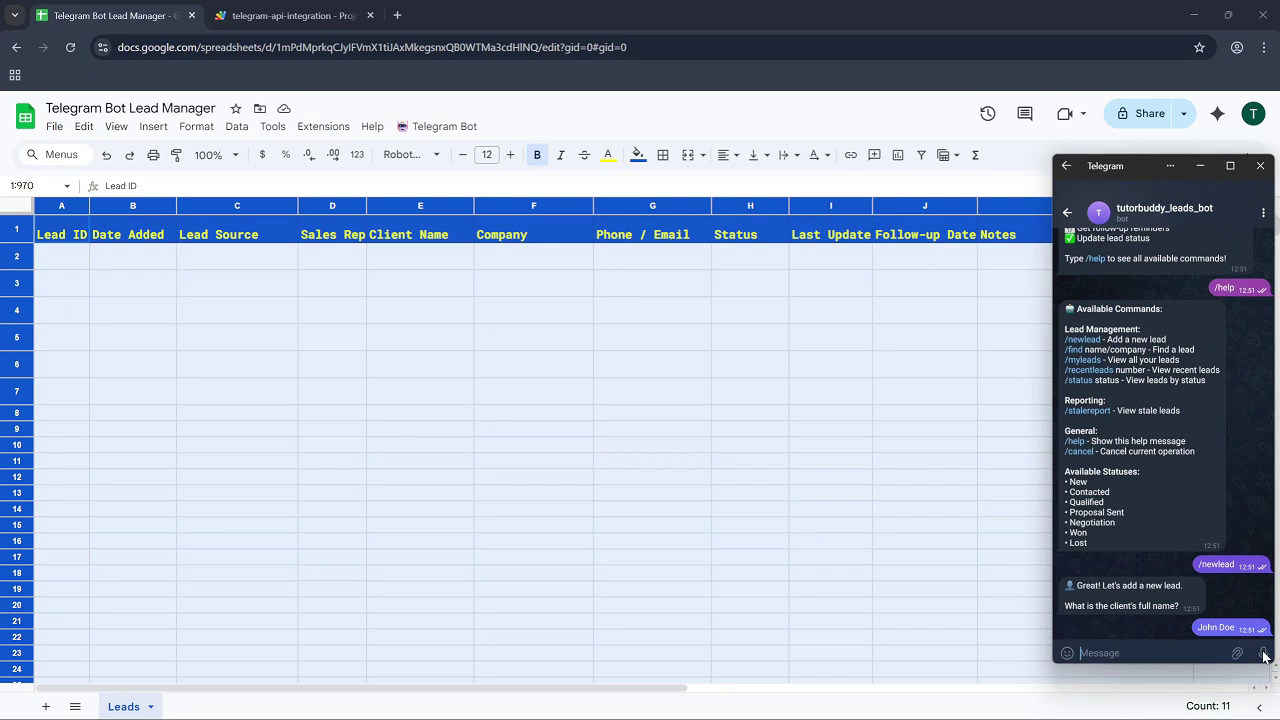
{"action": "type", "text": "TutorBuddy"}
{"action": "key", "text": "Return"}
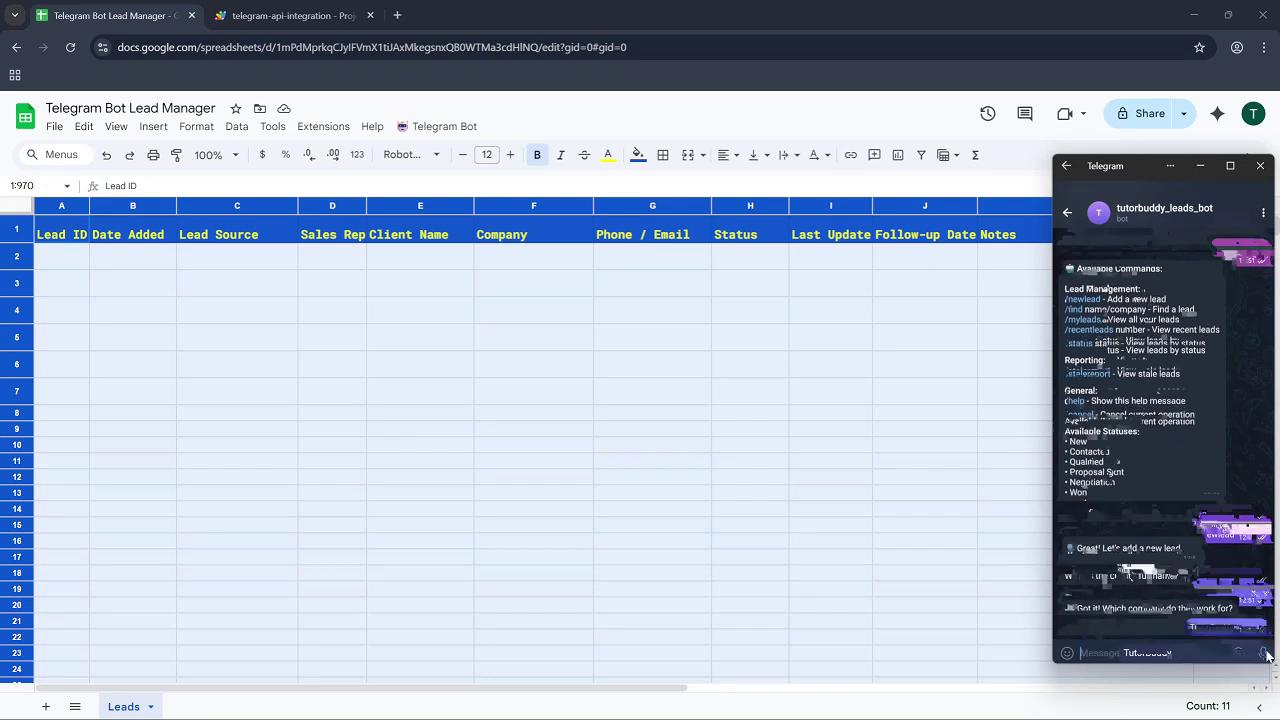
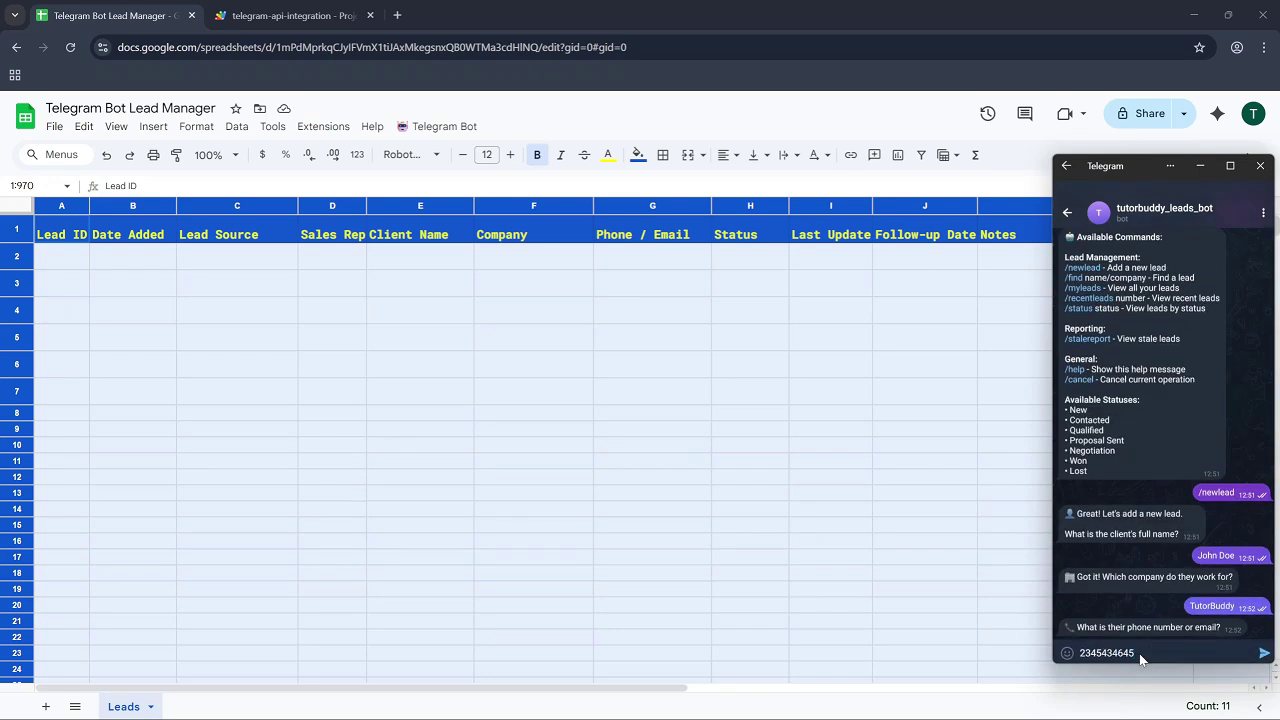
{"action": "left_click", "coordinate": [1263, 654]}
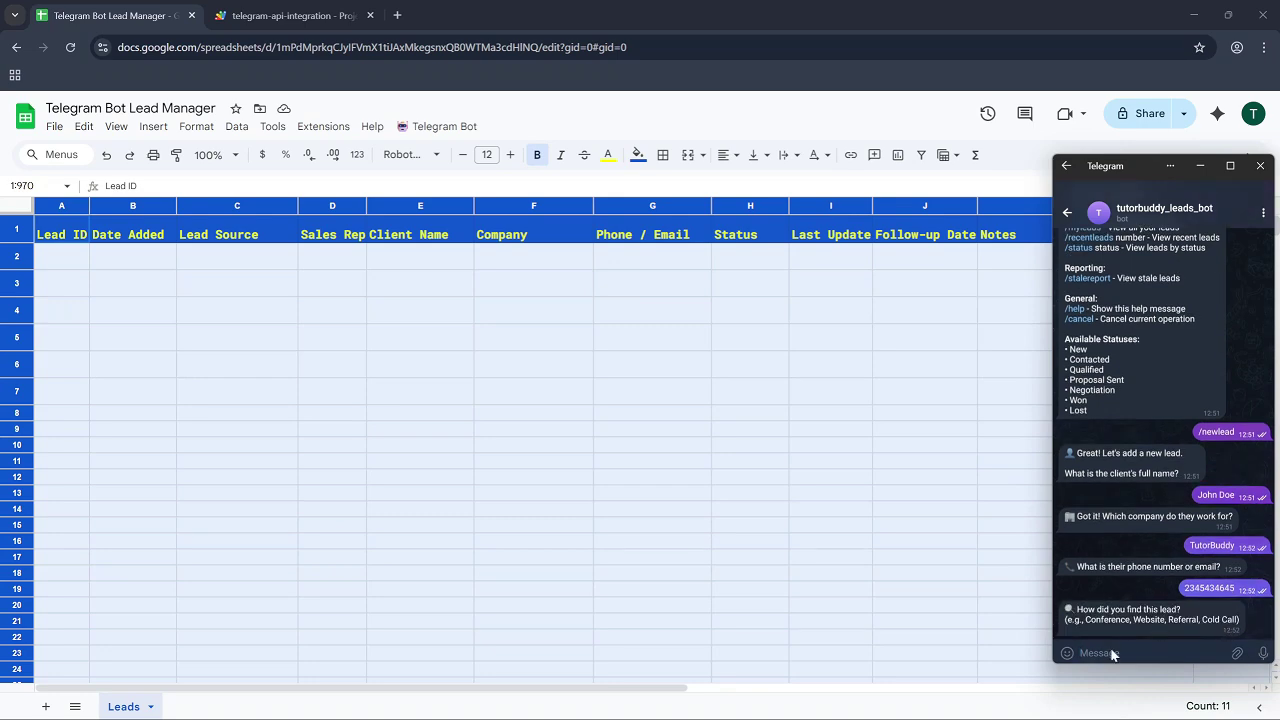
{"action": "type", "text": "website"}
{"action": "left_click", "coordinate": [1263, 654]}
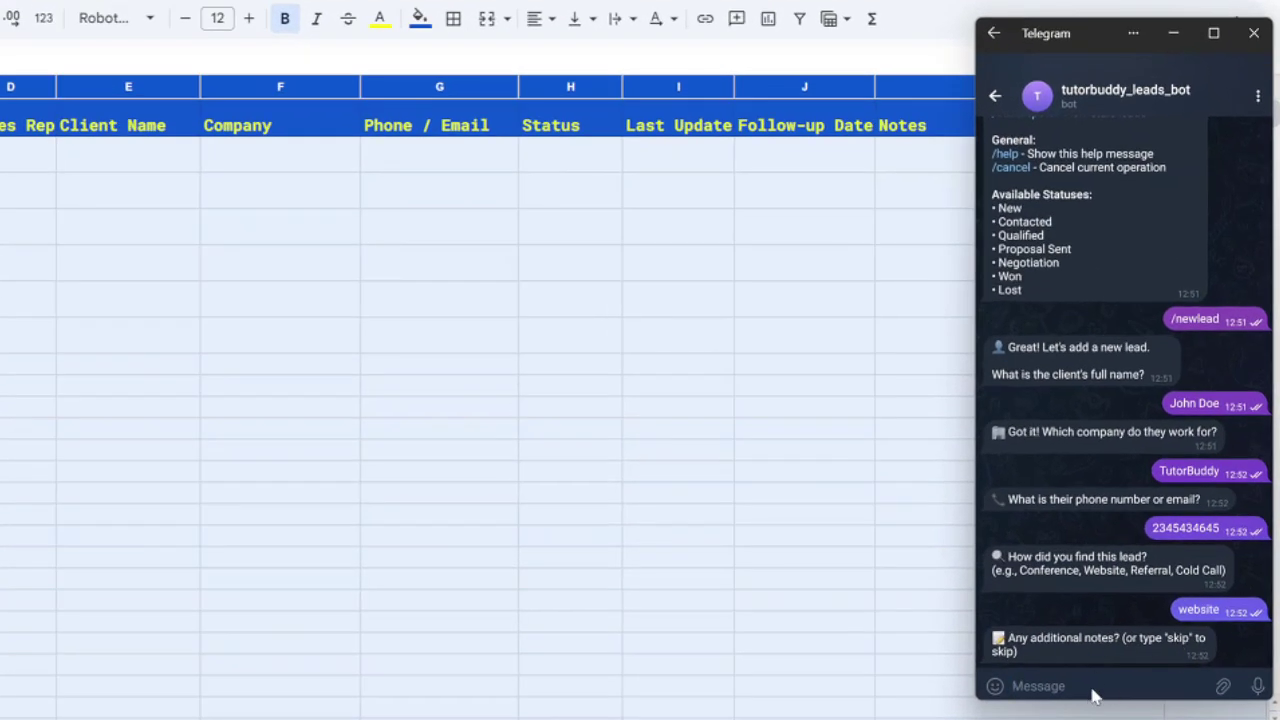
{"action": "left_click", "coordinate": [1093, 695]}
{"action": "type", "text": "sample"}
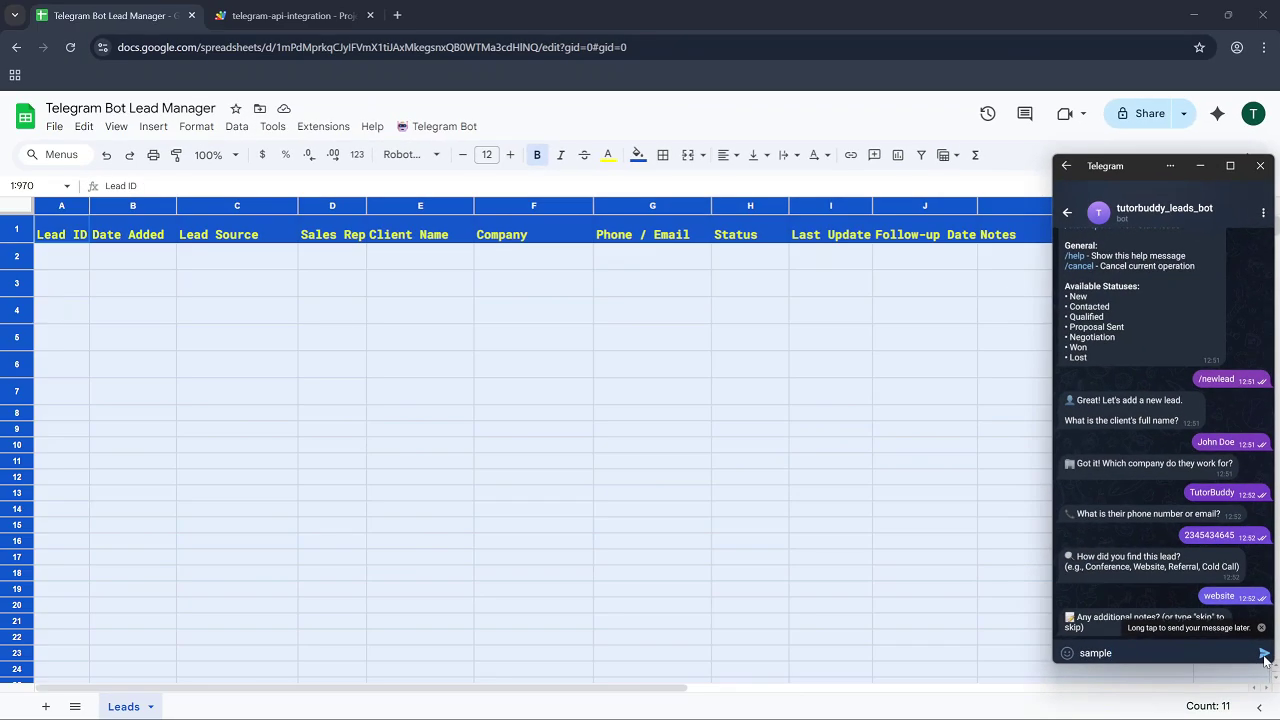
{"action": "left_click", "coordinate": [1258, 686]}
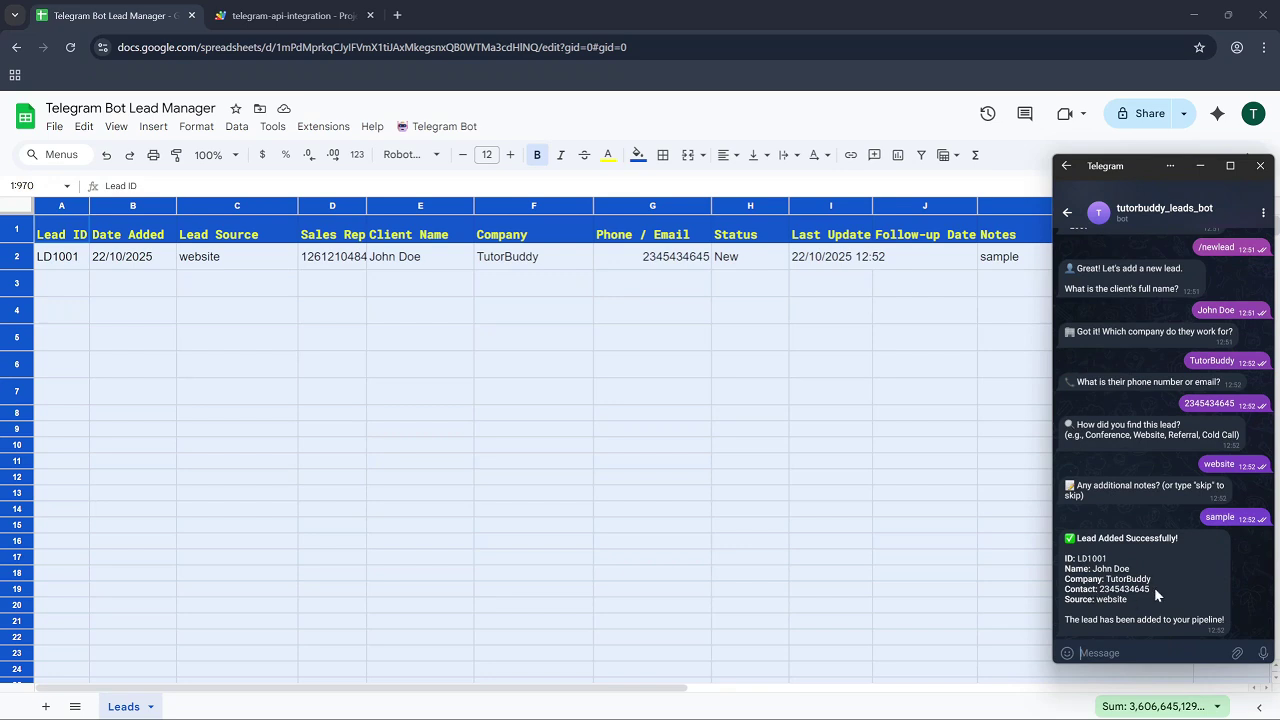
Send /help again, then ask the bot to list my leads with /myleads.
{"action": "type", "text": "/help"}
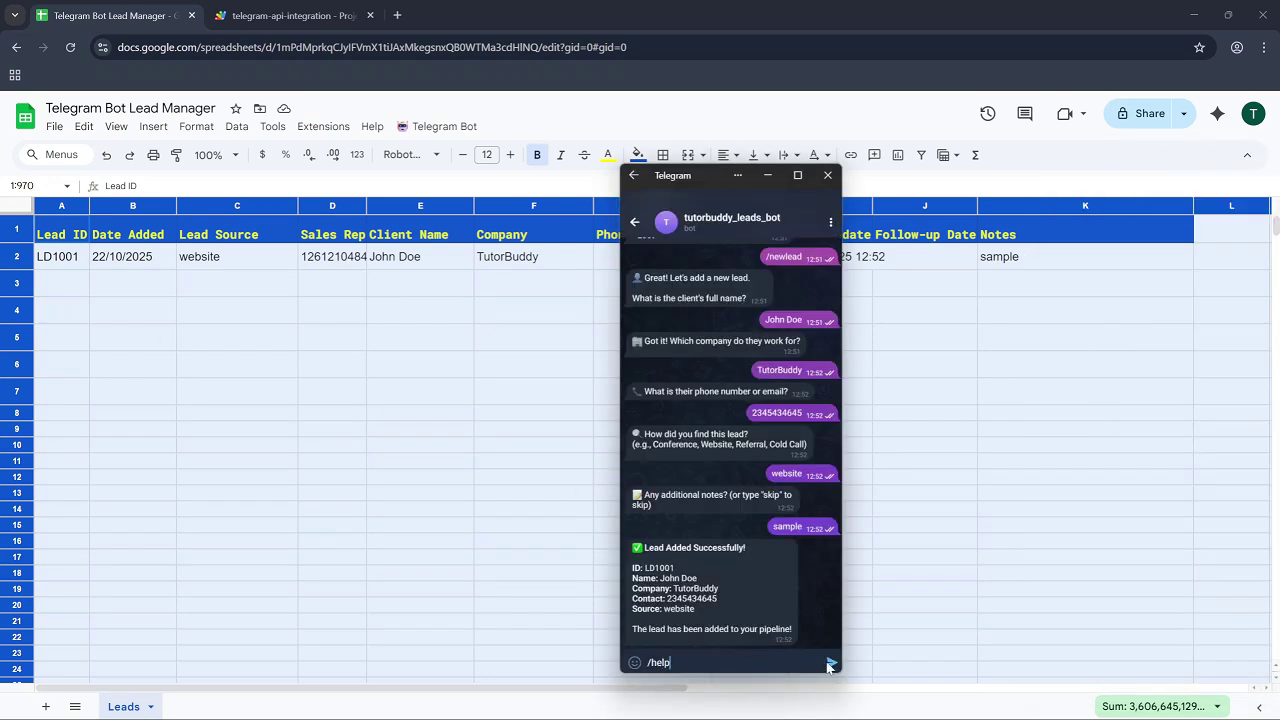
{"action": "left_click", "coordinate": [830, 664]}
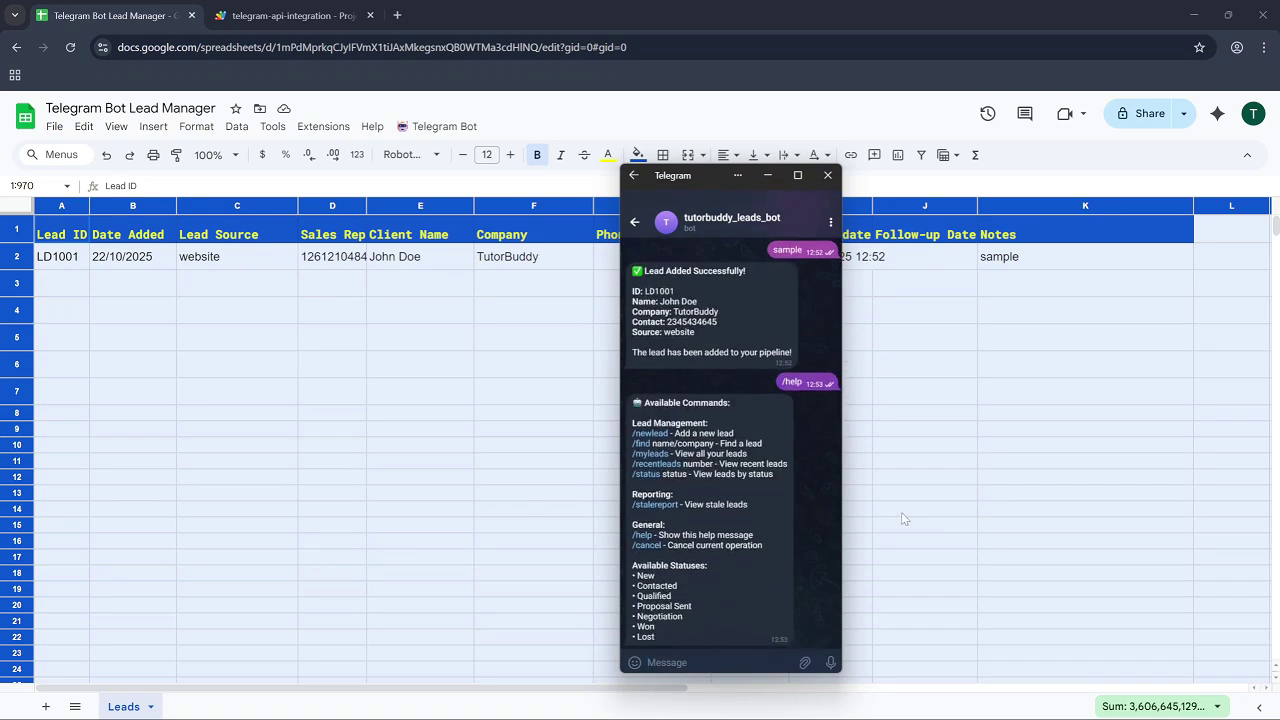
{"action": "left_click", "coordinate": [651, 453]}
Search for the lead with /find and the client's name, moving the chat over the sheet.
{"action": "left_click", "coordinate": [718, 663]}
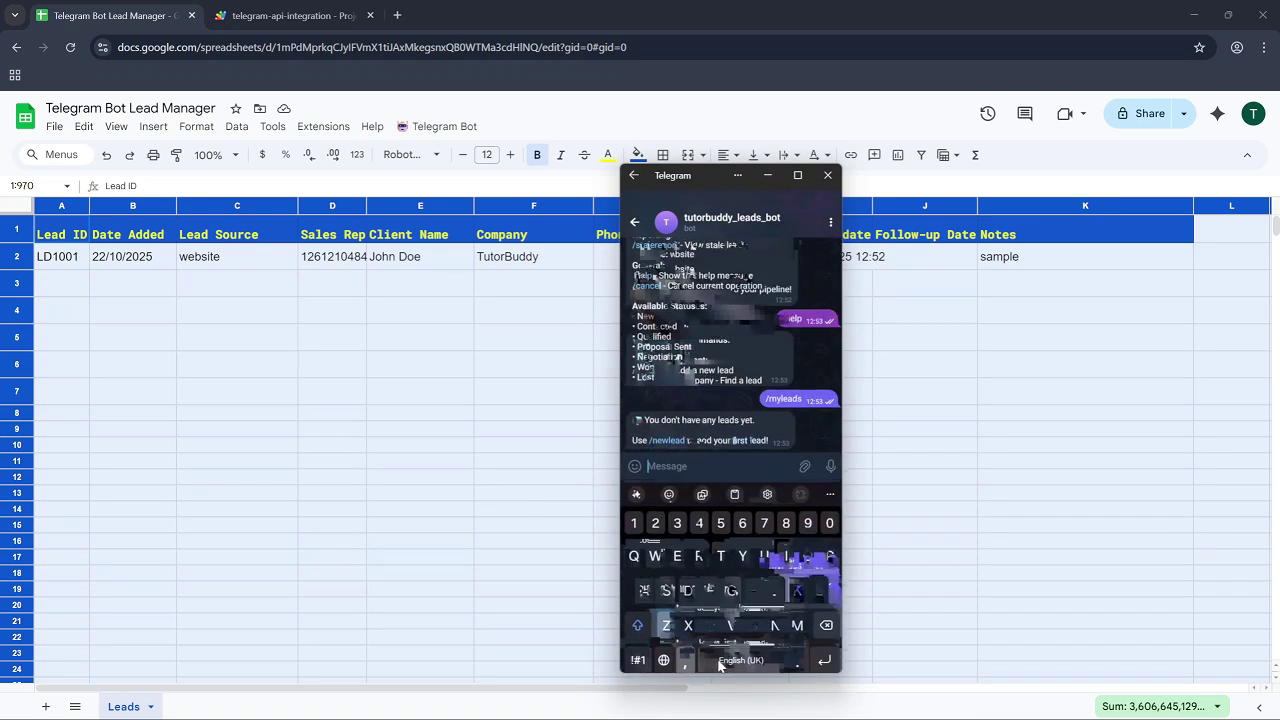
{"action": "type", "text": "/find john"}
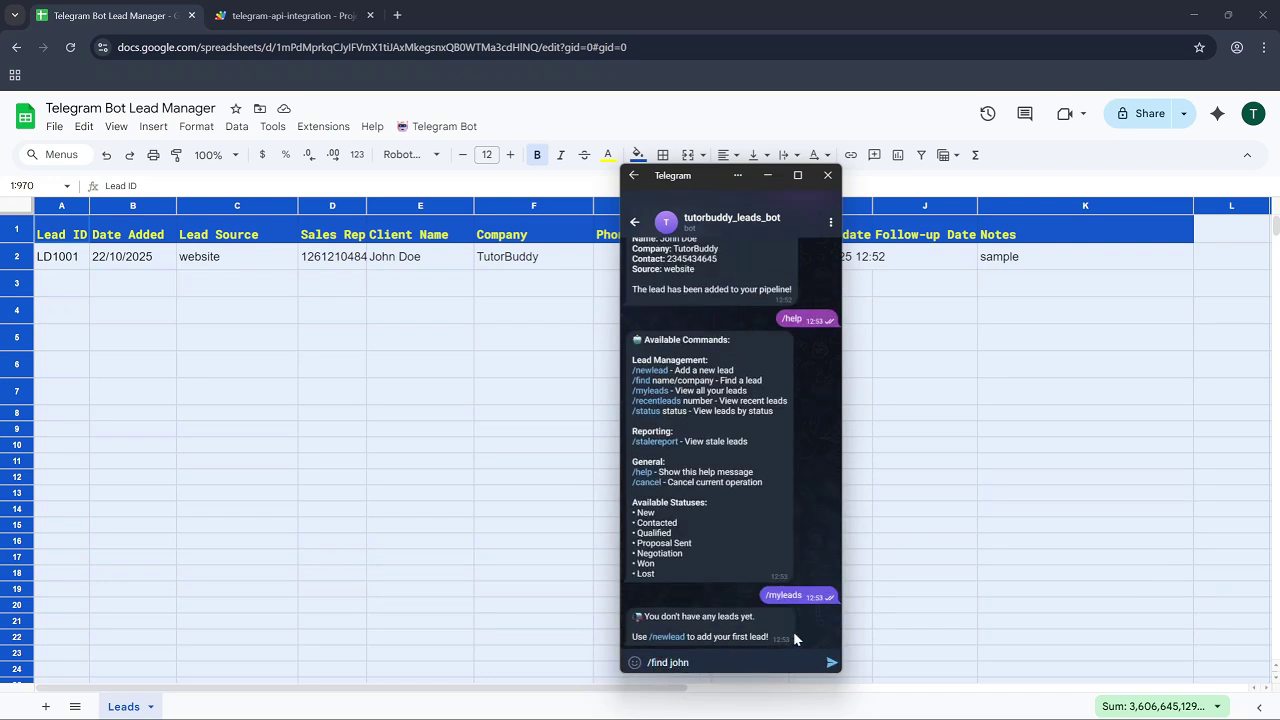
{"action": "left_click", "coordinate": [831, 665]}
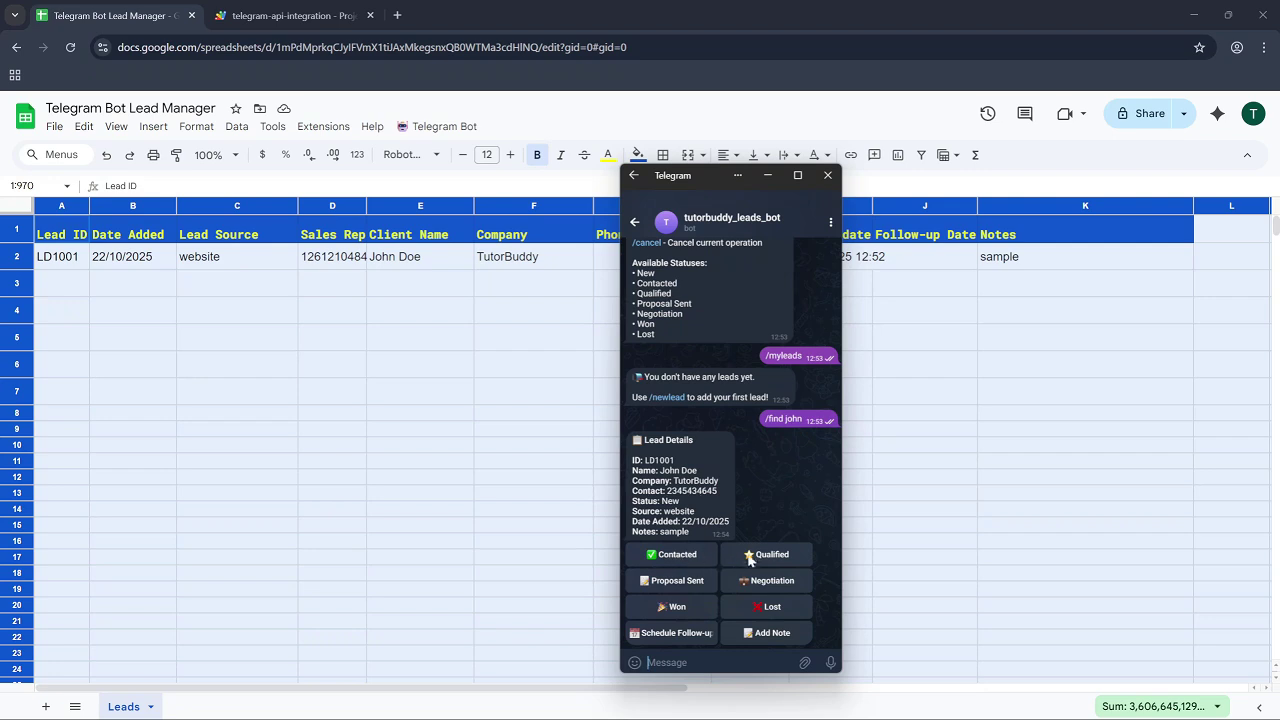
{"action": "left_click_drag", "start_coordinate": [688, 185], "coordinate": [414, 208]}
Check the lead's status in H2, then mark LD1001 as Contacted in the bot chat.
{"action": "left_click", "coordinate": [749, 257]}
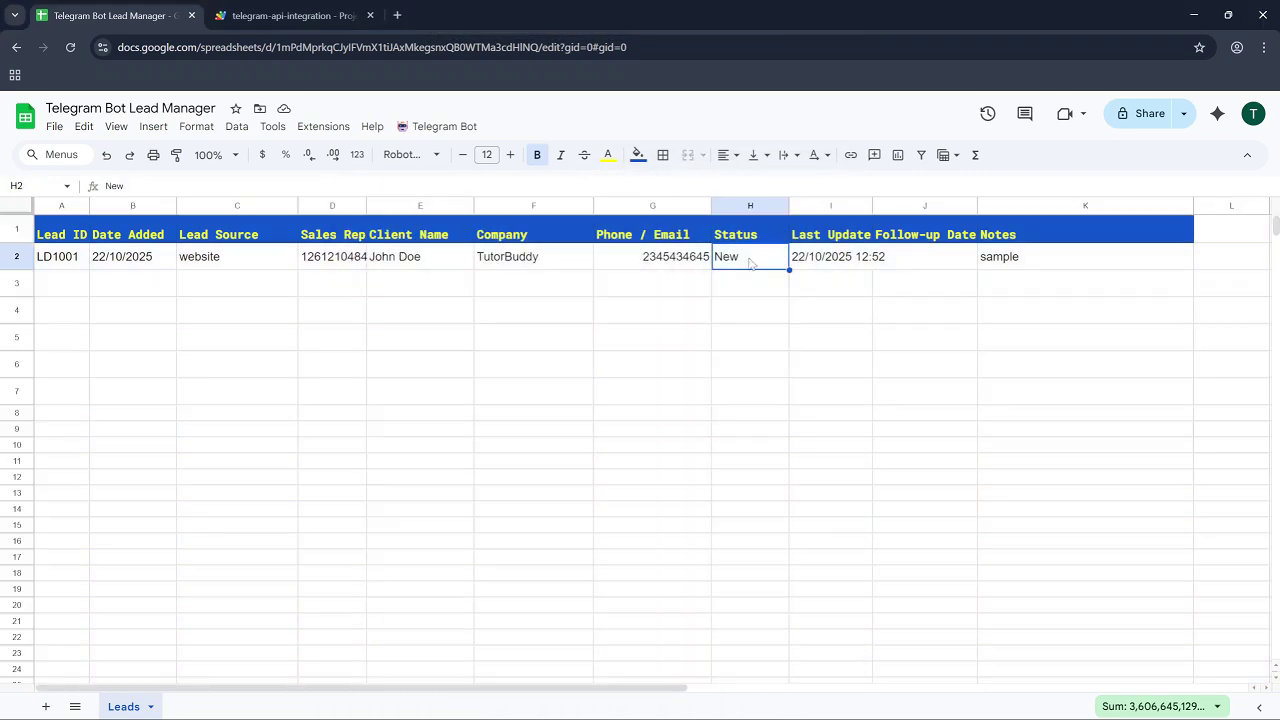
{"action": "key", "text": "alt+Tab"}
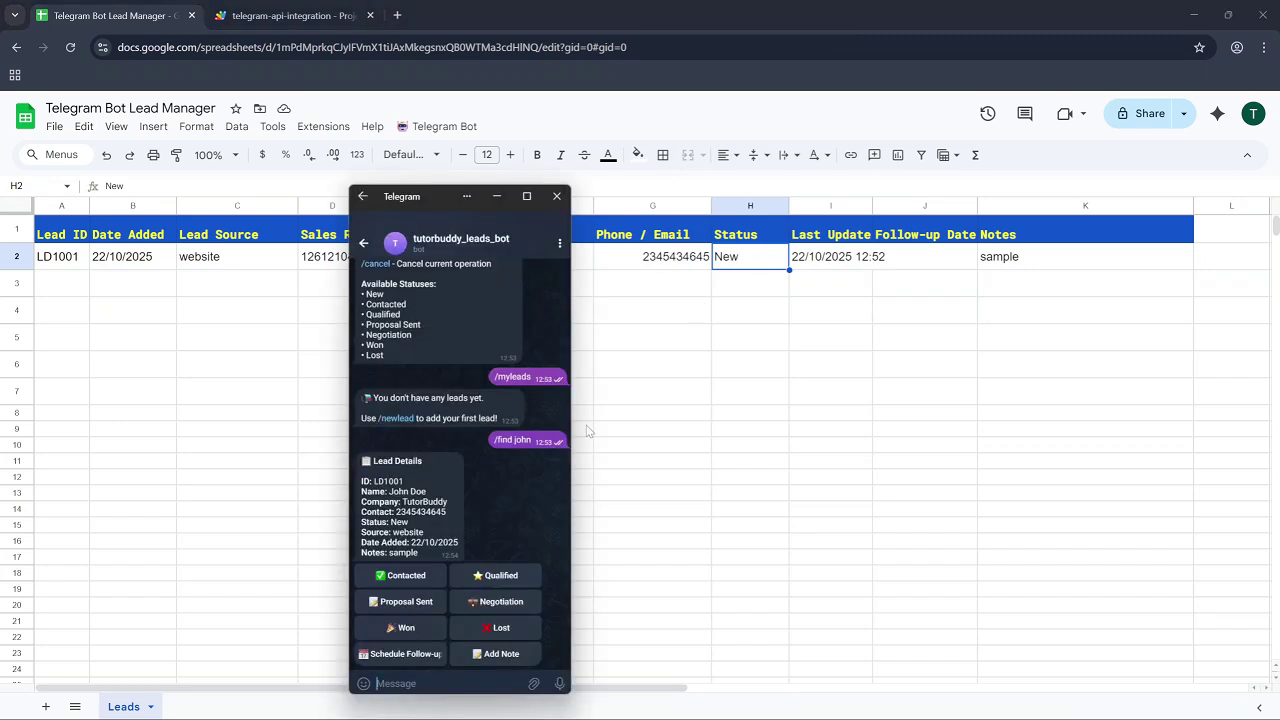
{"action": "left_click", "coordinate": [408, 578]}
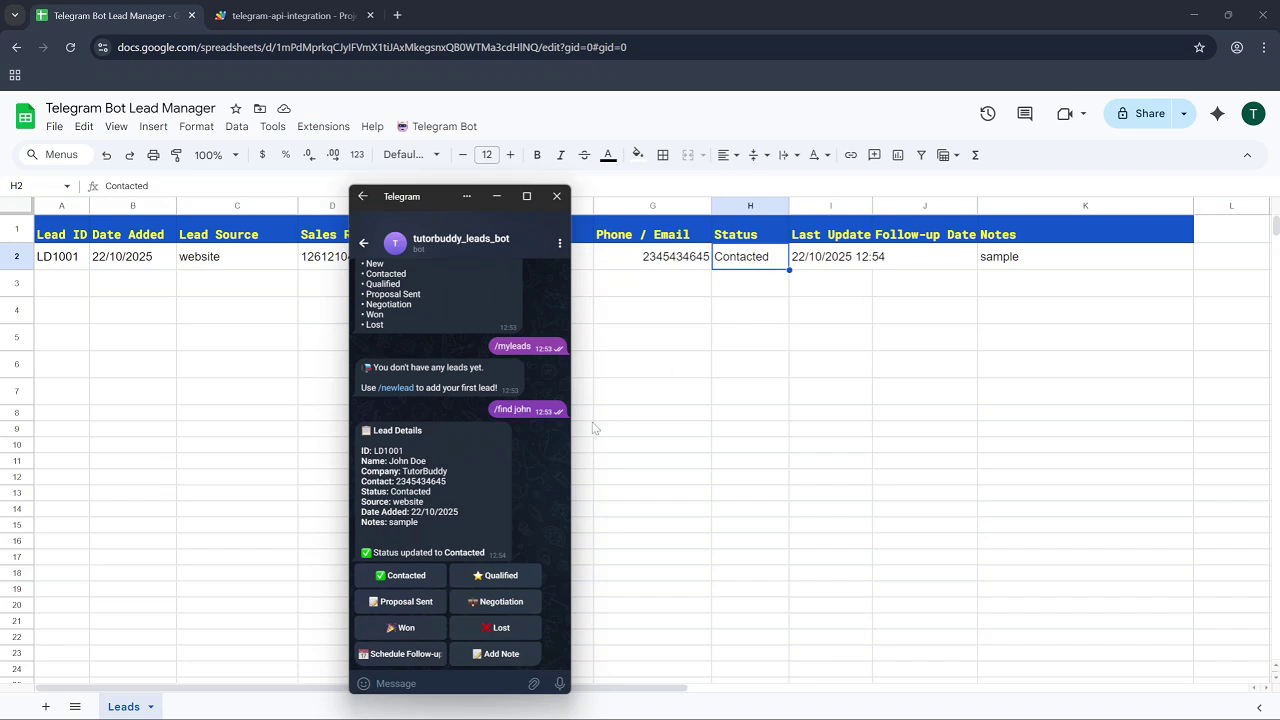
Schedule LD1001's follow-up for 22/10/2025 via the bot.
{"action": "left_click", "coordinate": [399, 655]}
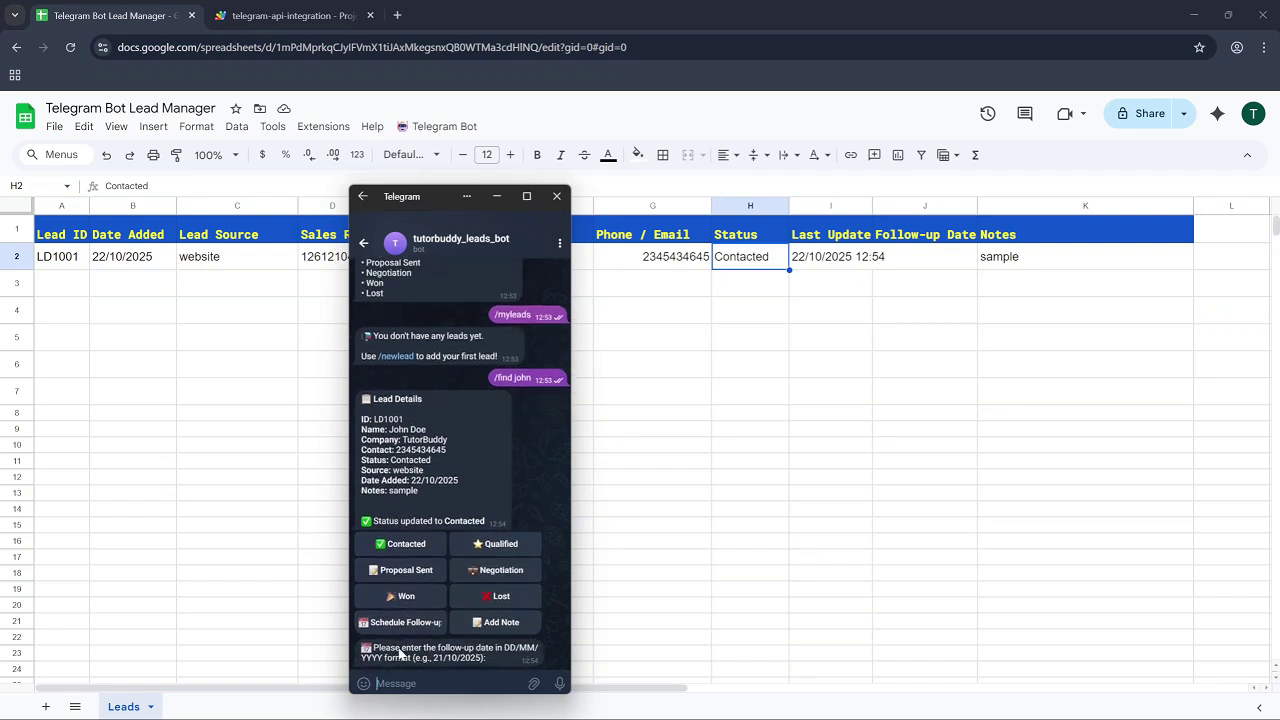
{"action": "left_click", "coordinate": [420, 686]}
{"action": "type", "text": "22/10/2025"}
{"action": "left_click", "coordinate": [561, 684]}
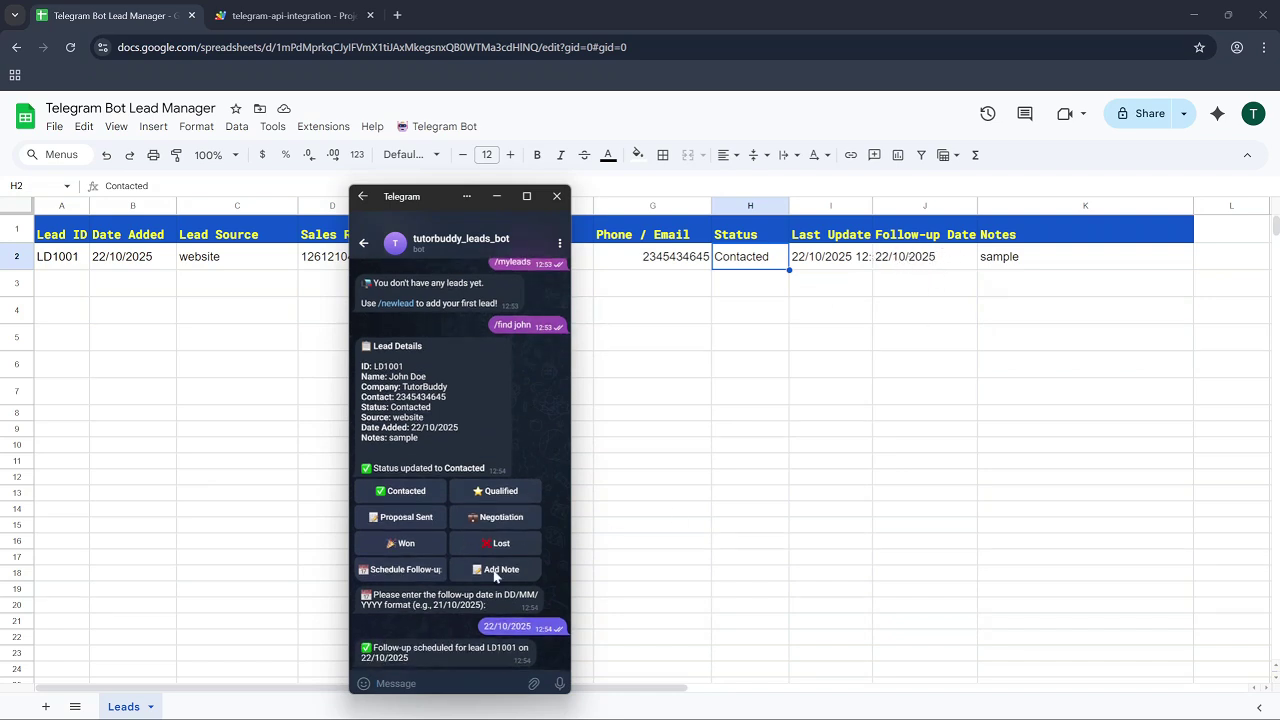
{"action": "scroll", "coordinate": [408, 558], "scroll_direction": "up", "scroll_amount": 2}
{"action": "scroll", "coordinate": [415, 572], "scroll_direction": "down", "scroll_amount": 2}
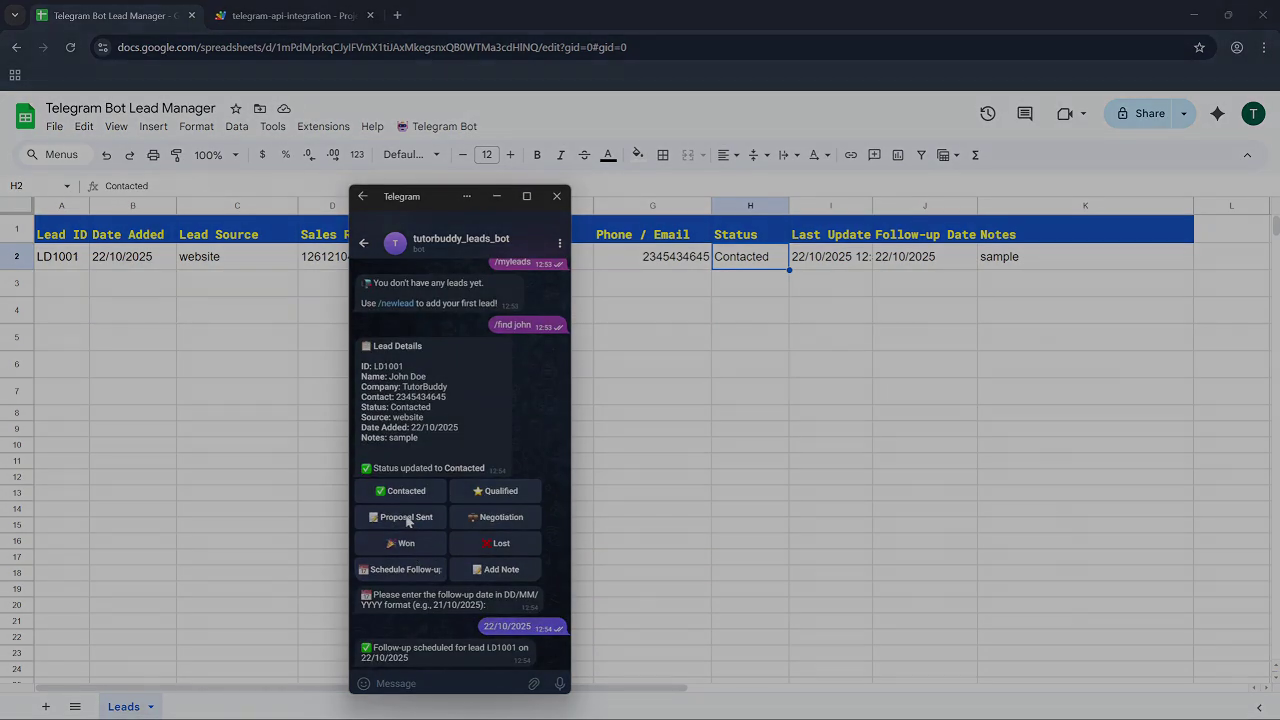
{"action": "scroll", "coordinate": [411, 320], "scroll_direction": "up", "scroll_amount": 3}
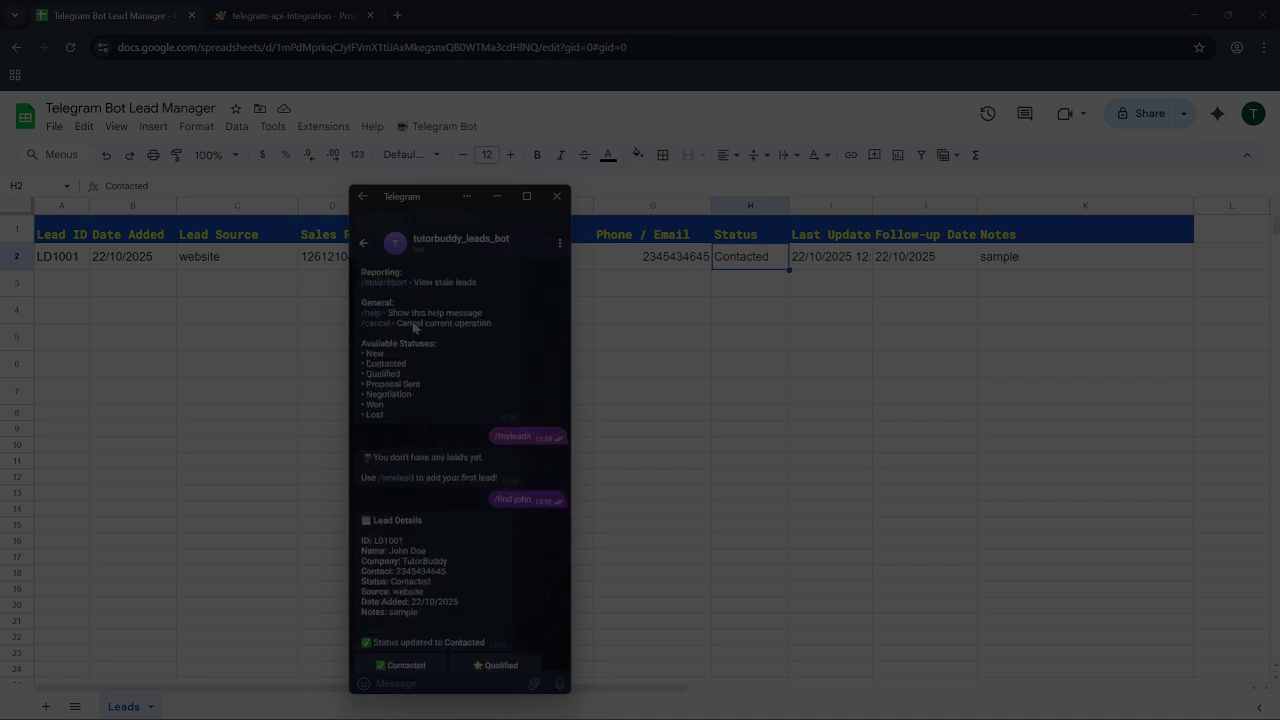
{"action": "scroll", "coordinate": [405, 362], "scroll_direction": "up", "scroll_amount": 3}
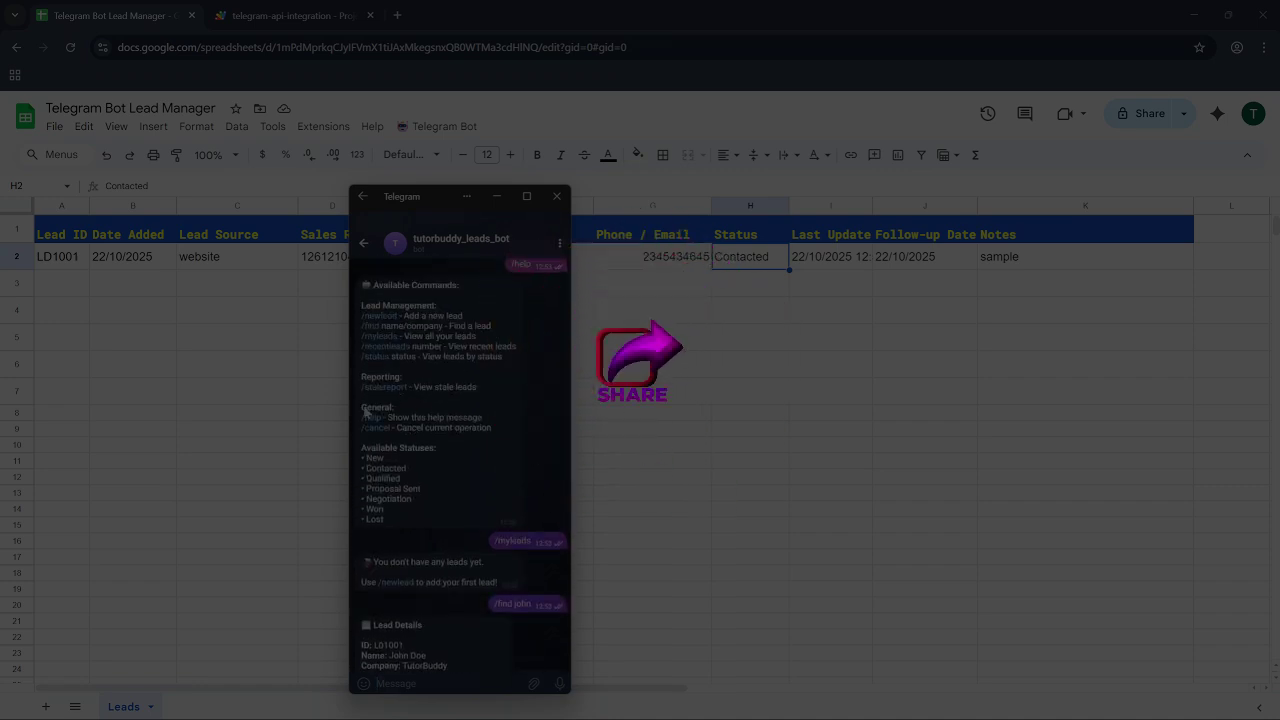